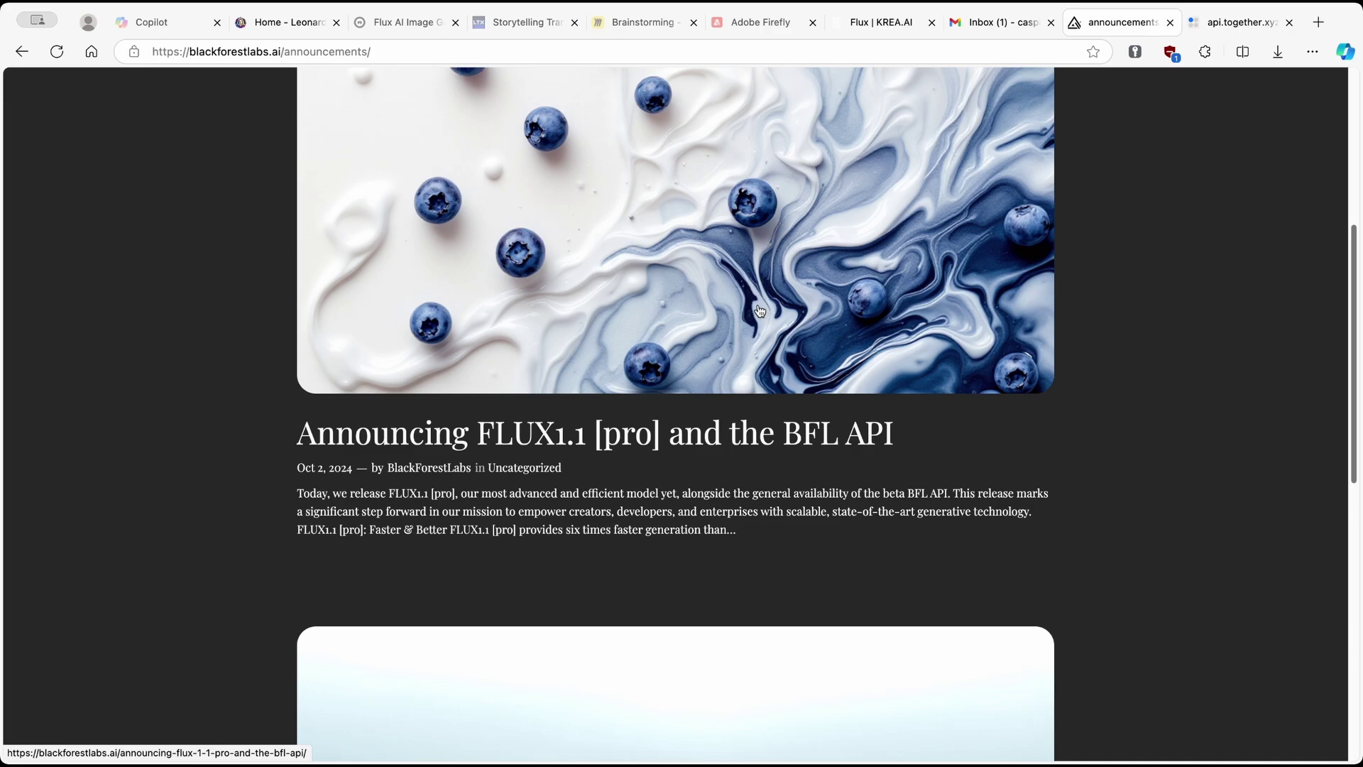
scroll(758, 310, "down", 4)
scroll(776, 386, "down", 4)
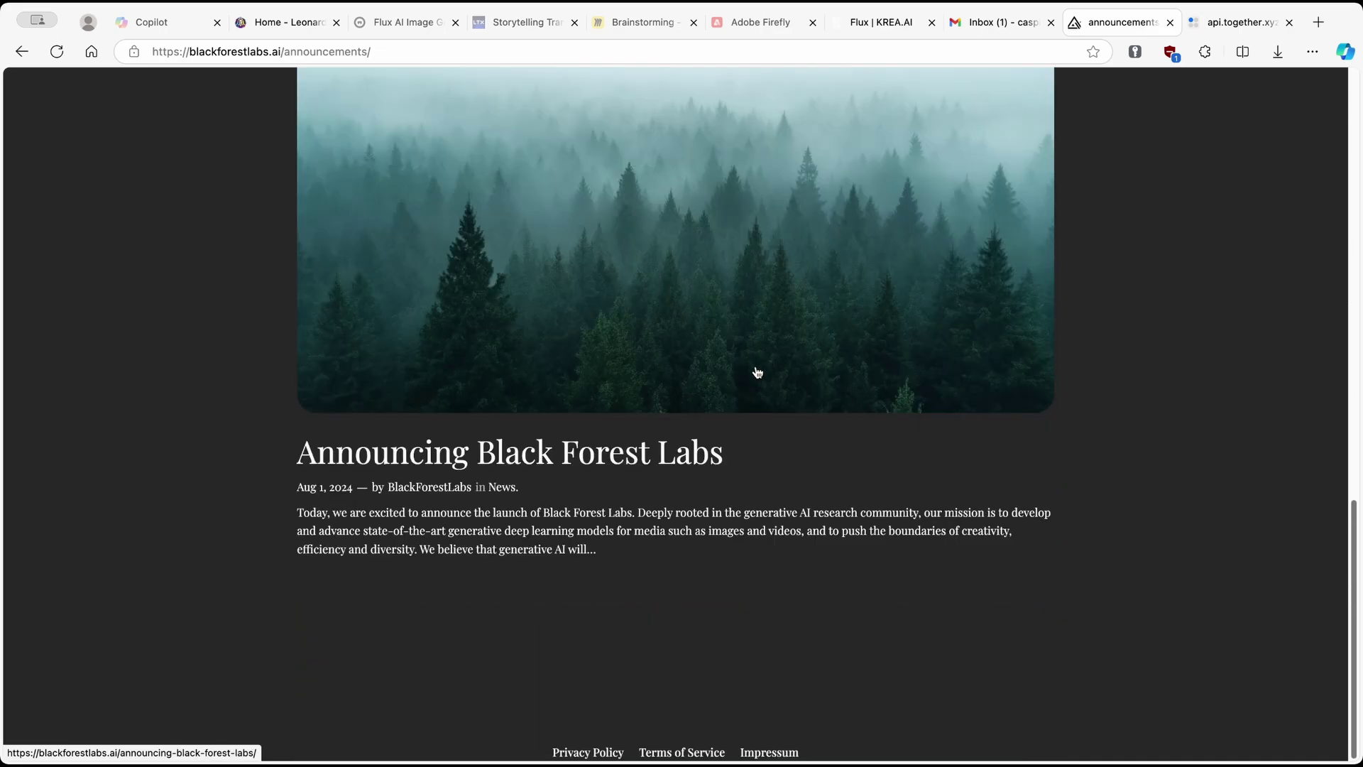
scroll(746, 394, "up", 5)
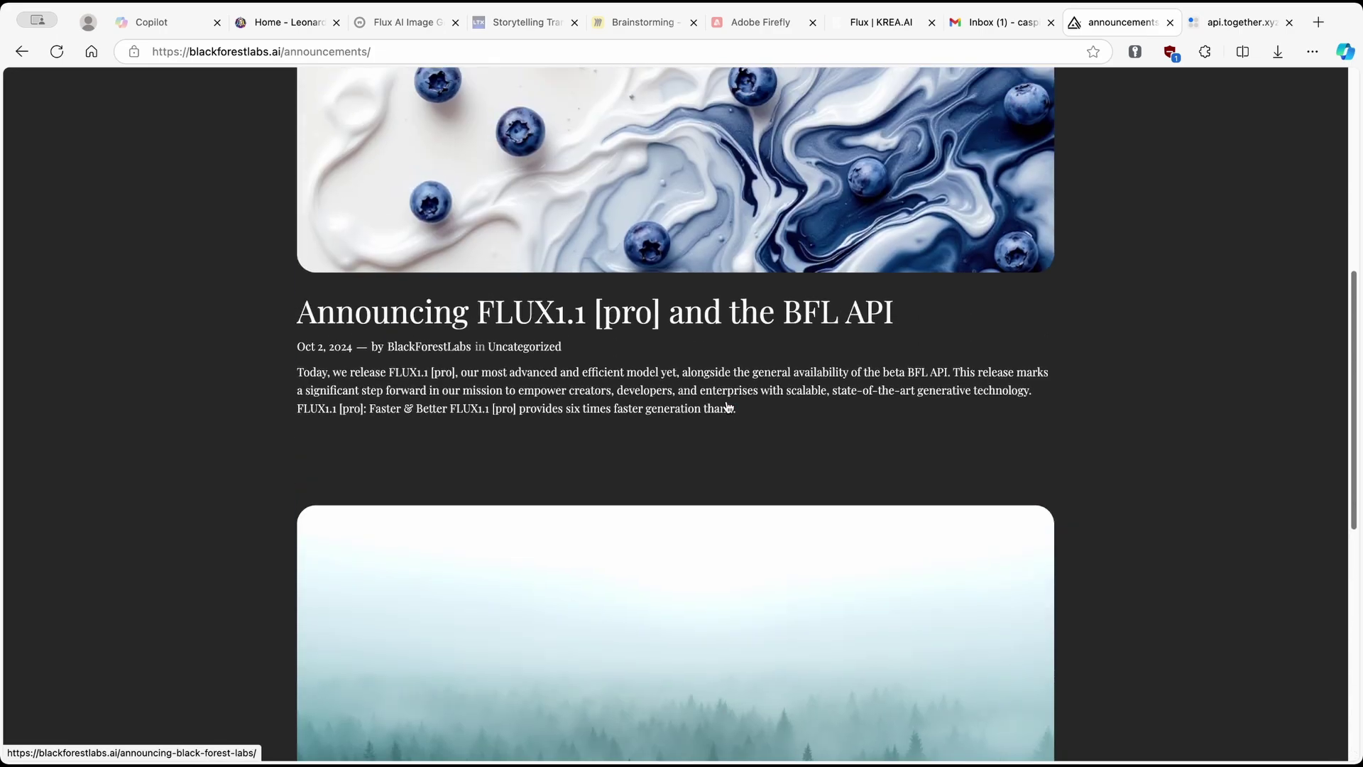
scroll(728, 410, "up", 5)
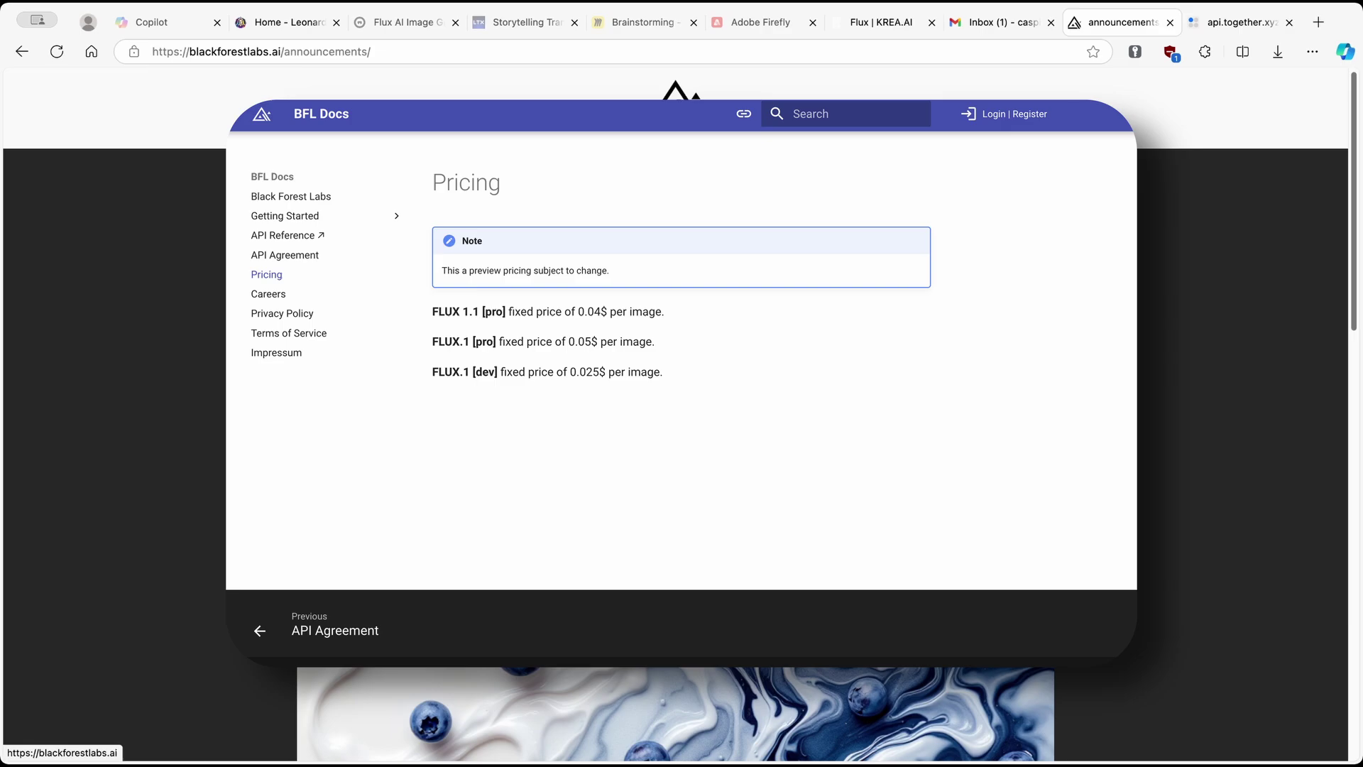
- Go to the Black Forest Labs homepage and jump to its Get FLUX section
left_click(680, 92)
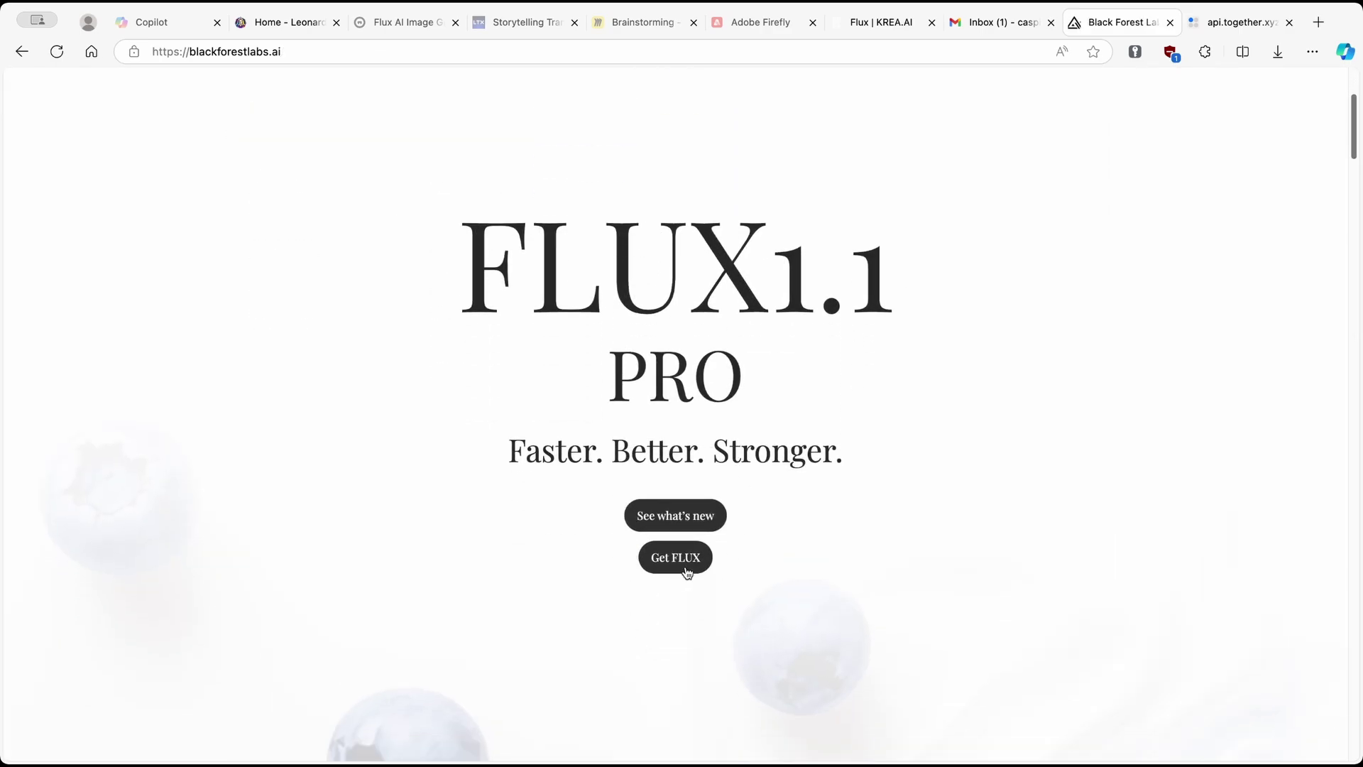
left_click(681, 560)
scroll(724, 448, "down", 4)
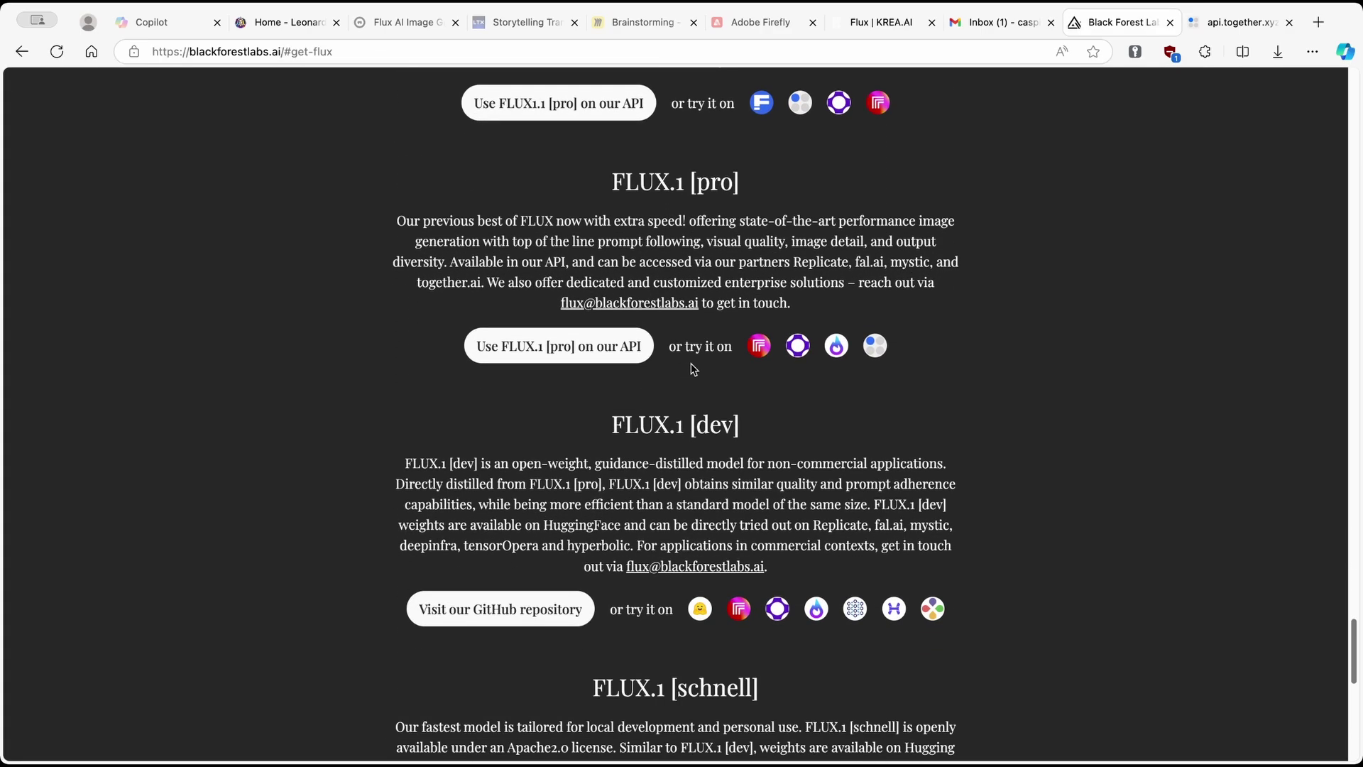
scroll(638, 378, "down", 1)
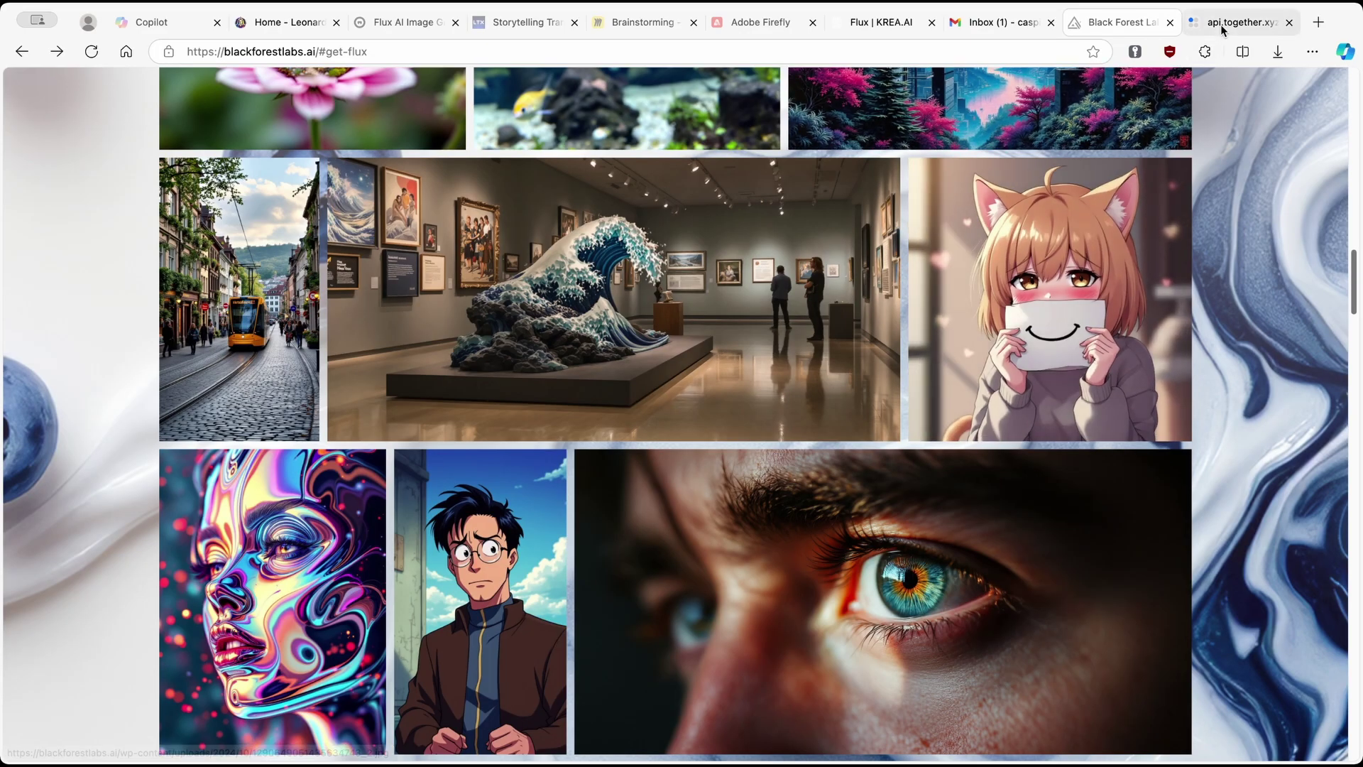
- Switch to the Together AI dashboard and point out its web address and API KEY card
left_click(1220, 24)
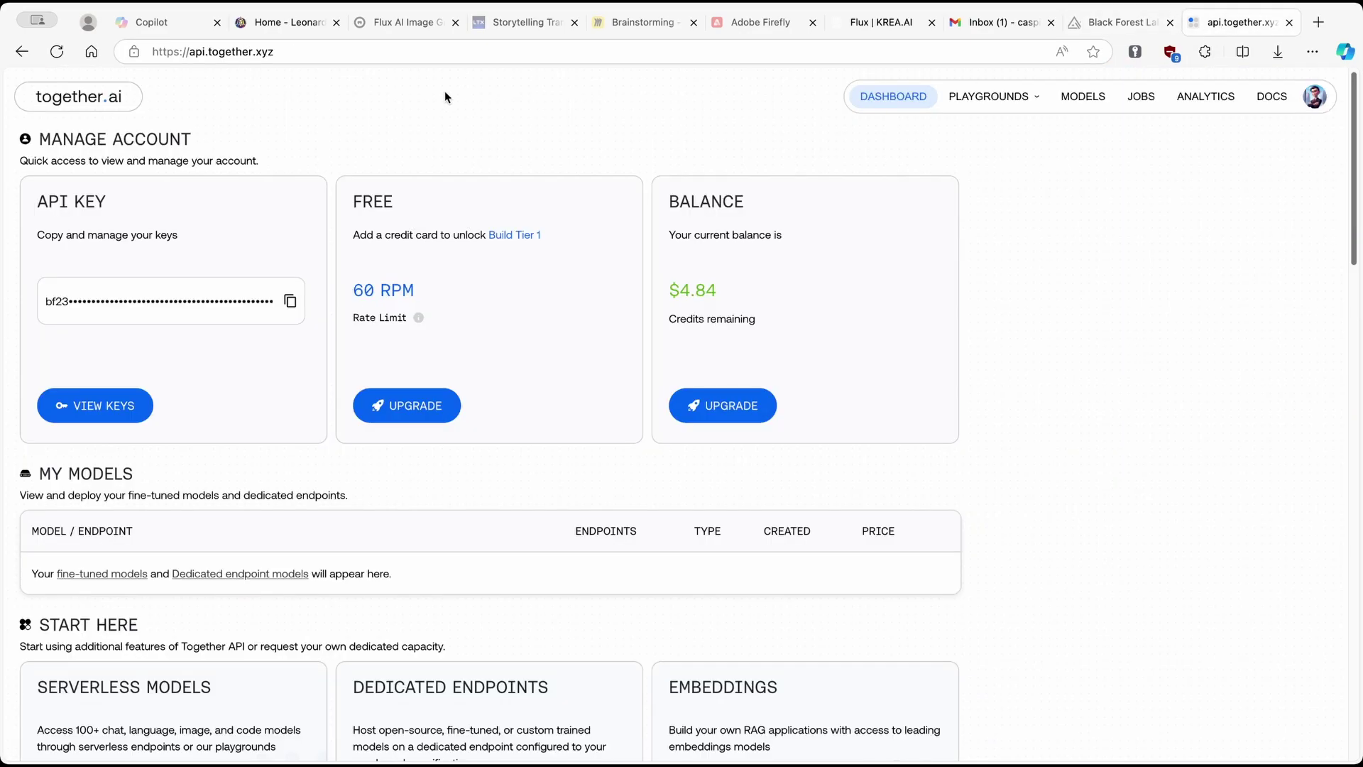
left_click(157, 52)
left_click(289, 51)
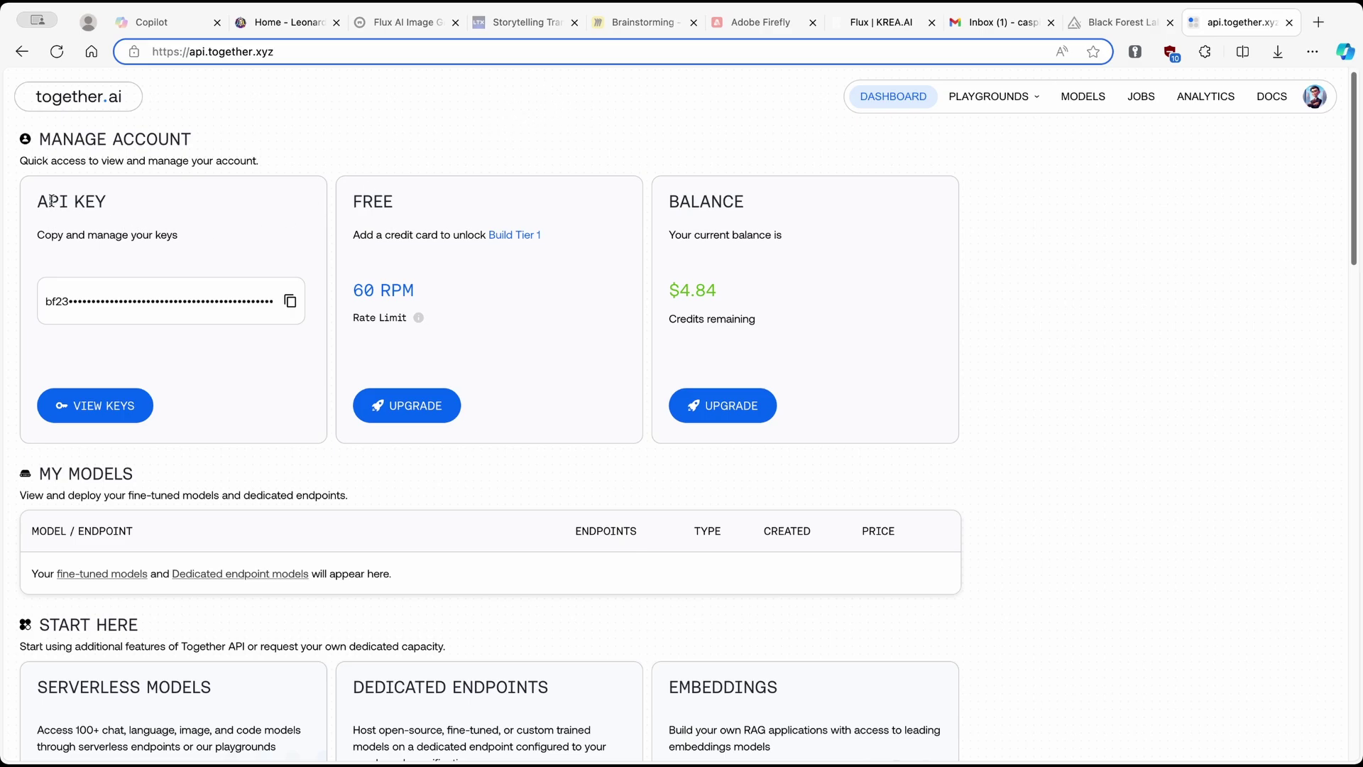
left_click_drag(41, 202, 137, 205)
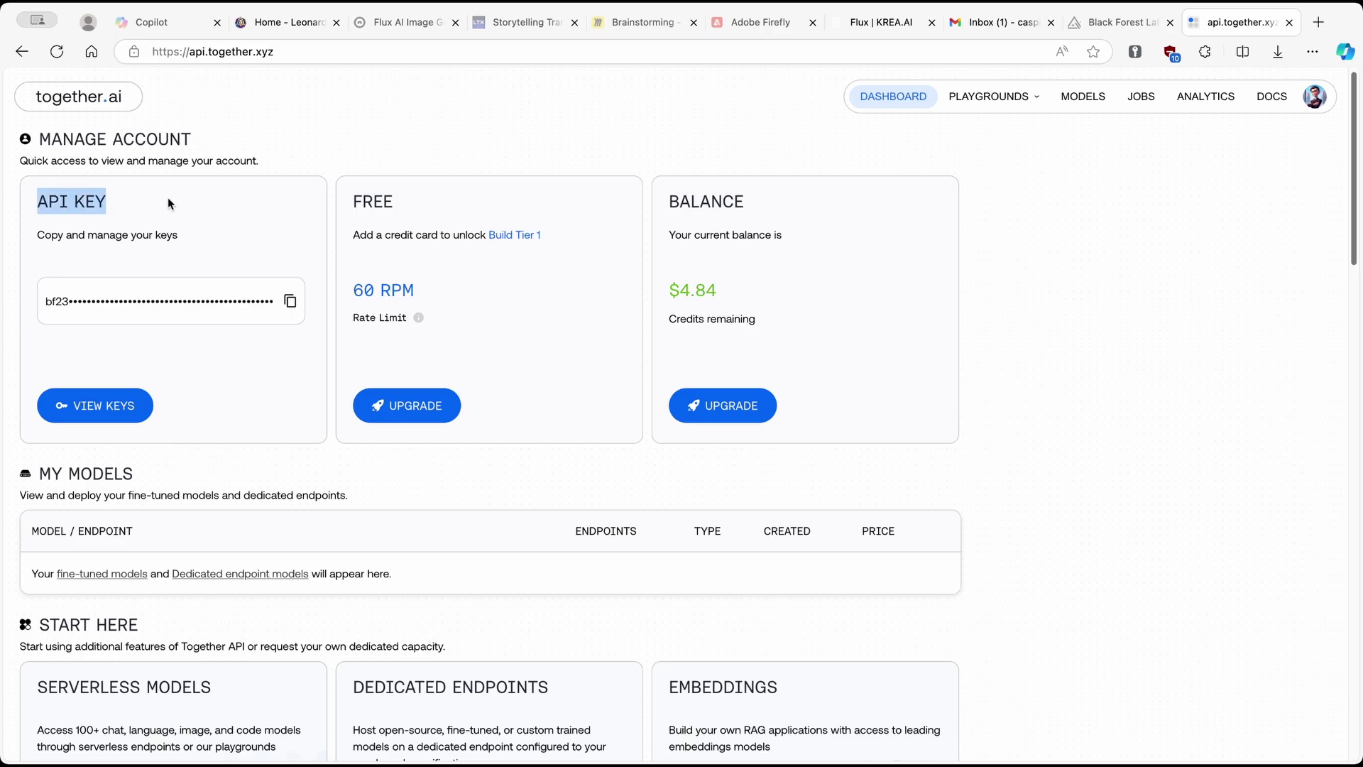
left_click(169, 196)
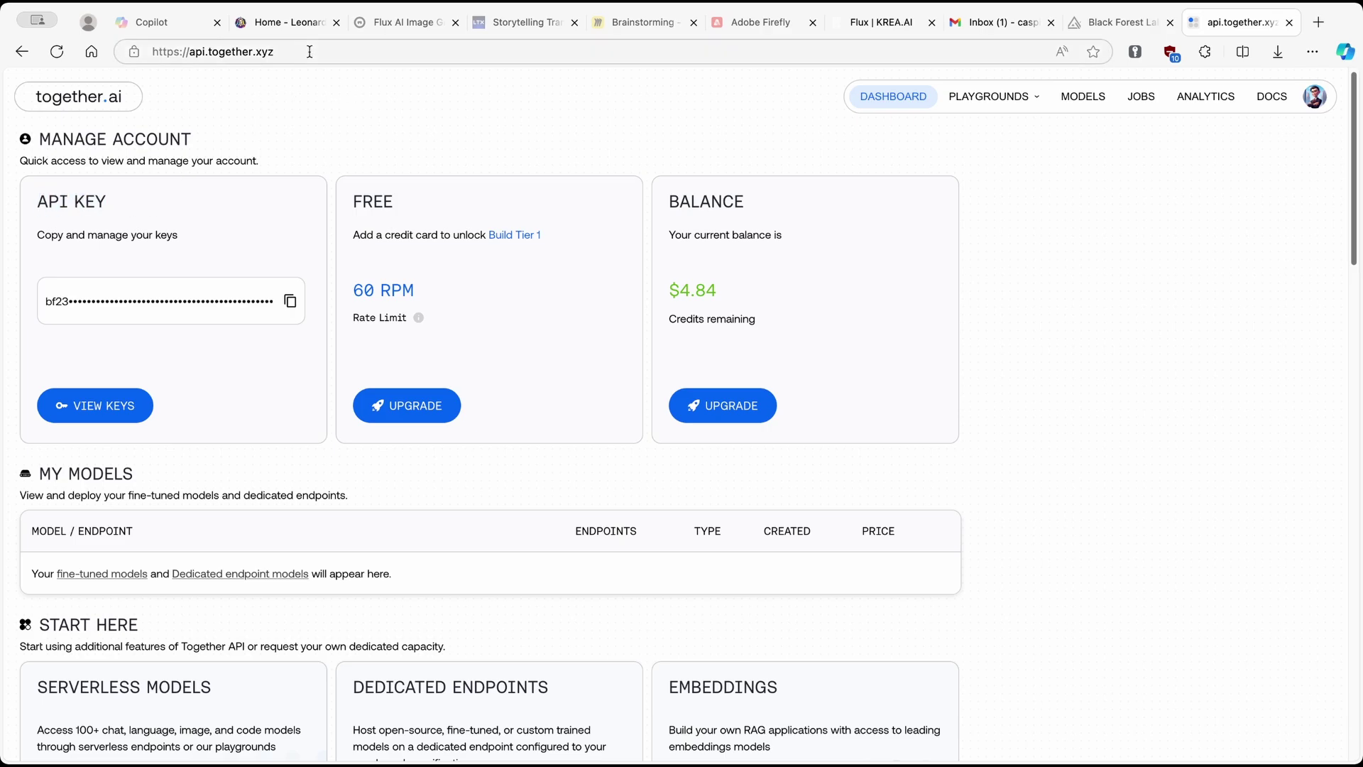
key("ctrl+l")
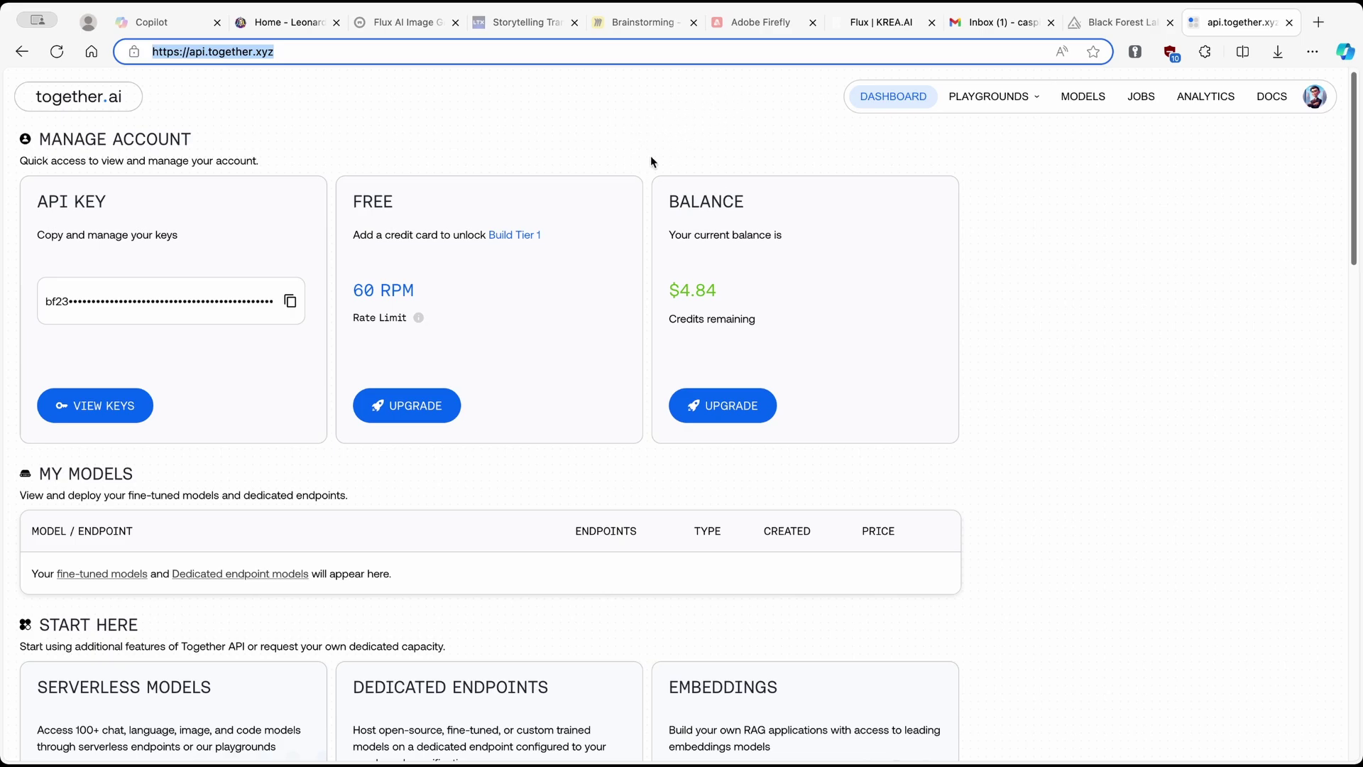
- Highlight the BALANCE card and the $4.84 remaining credit
left_click_drag(670, 203, 781, 200)
left_click(780, 201)
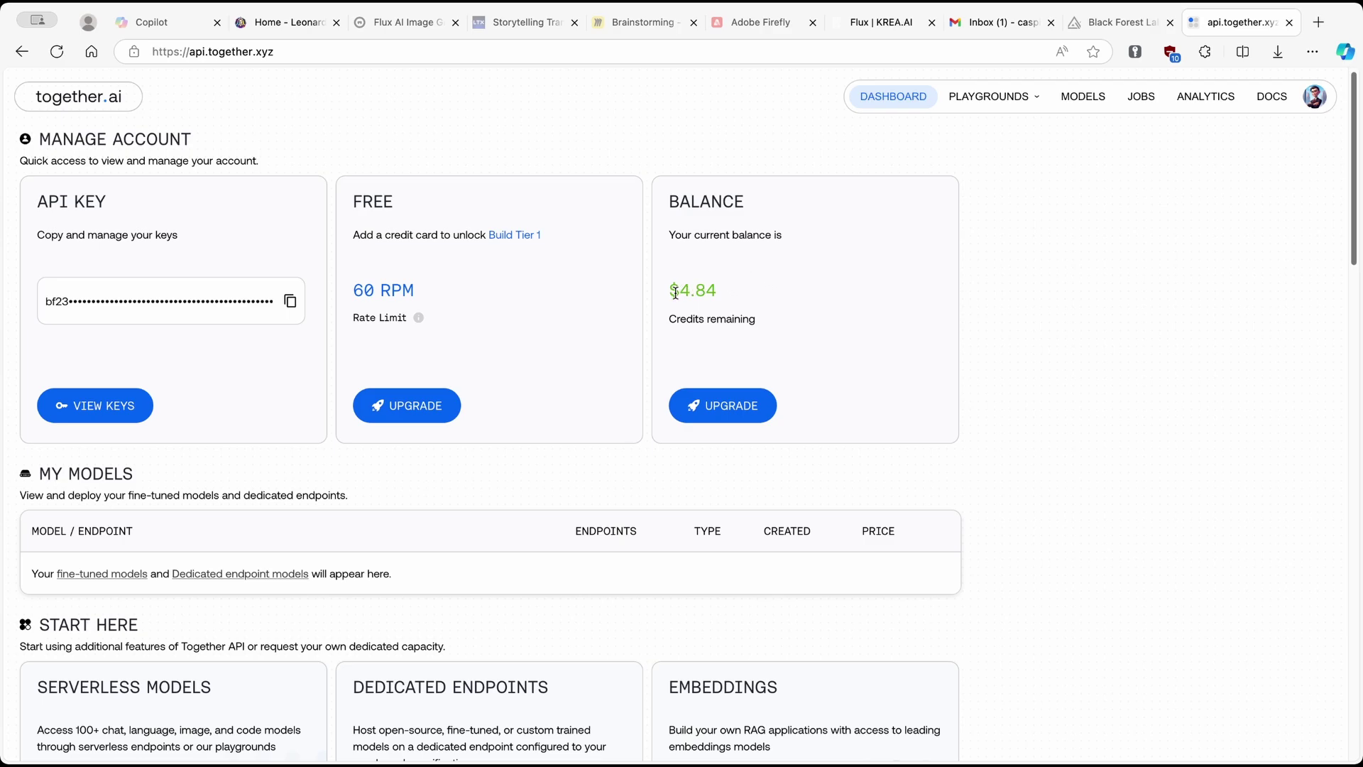
left_click_drag(674, 293, 721, 295)
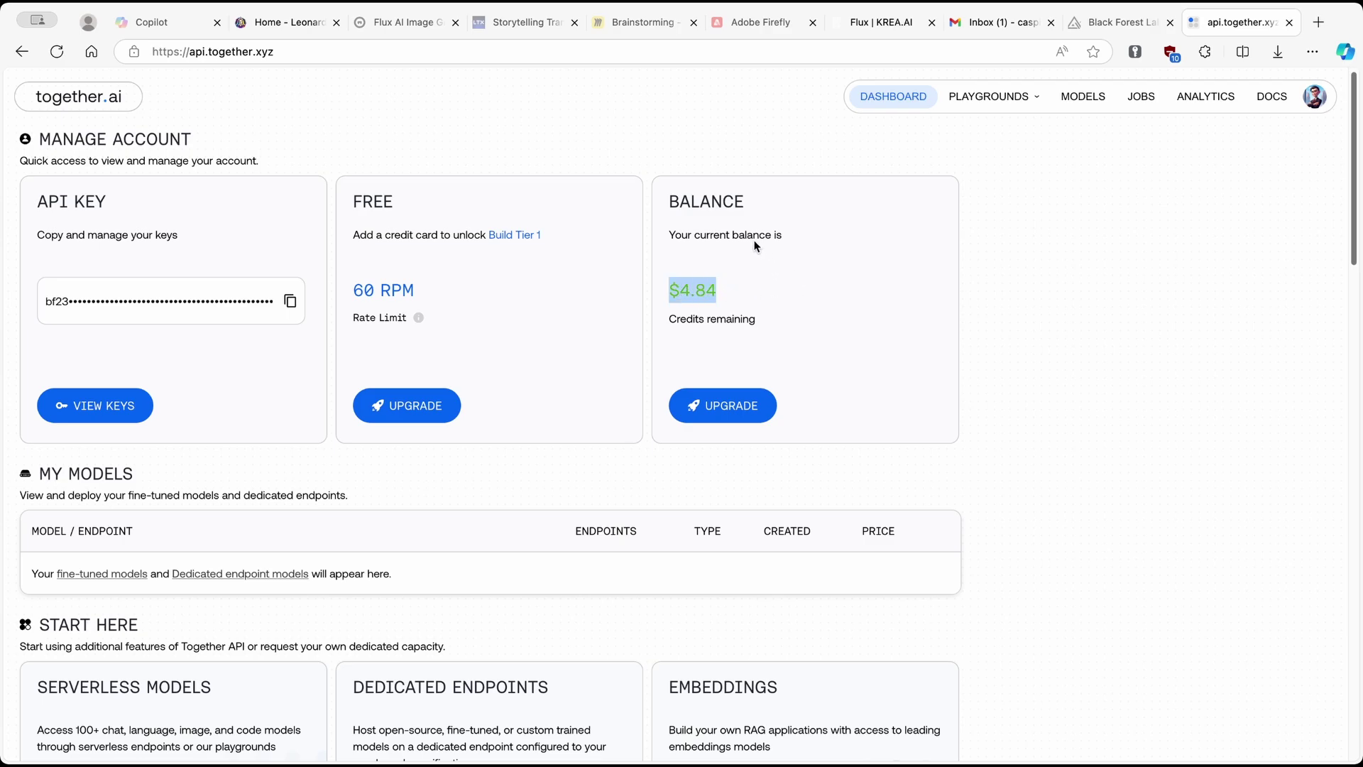
left_click(632, 174)
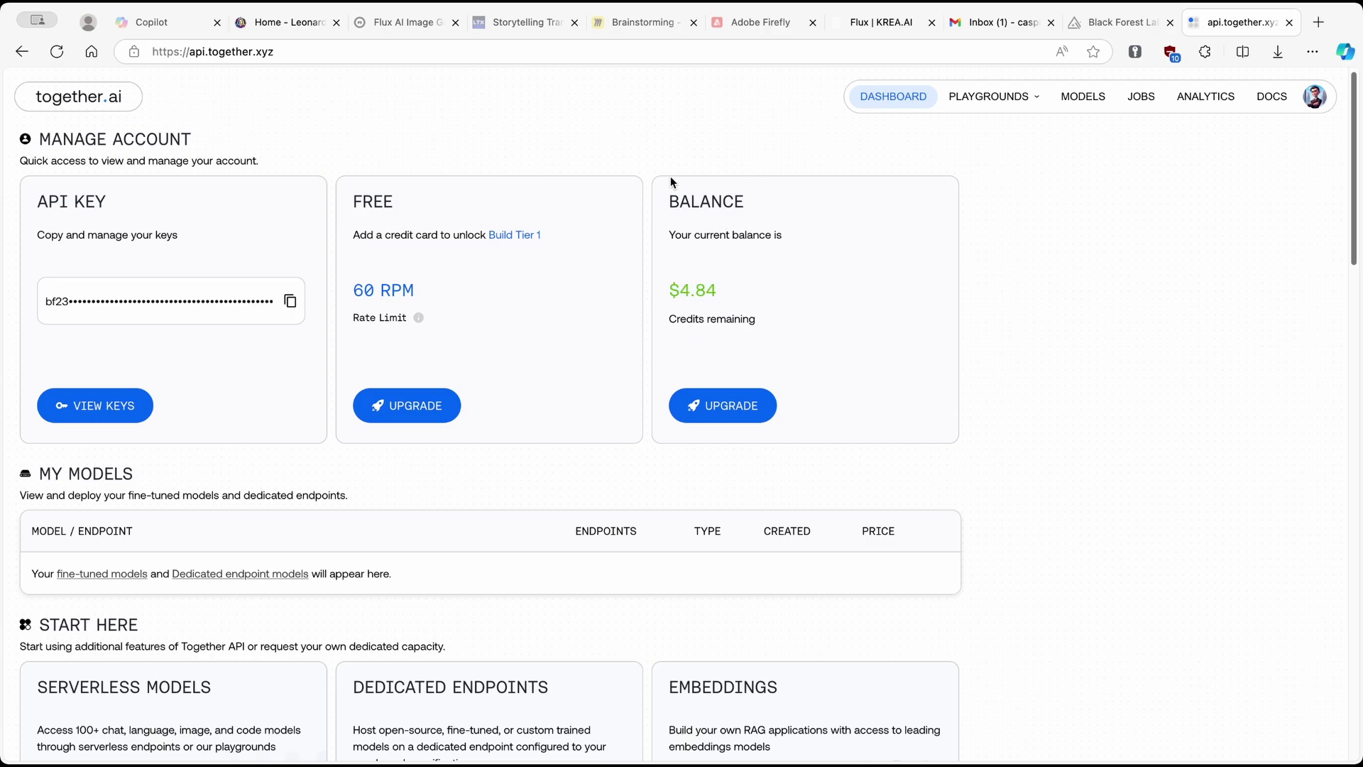
- Open the Image playground and select FLUX1.1 [pro] as the model
left_click(983, 100)
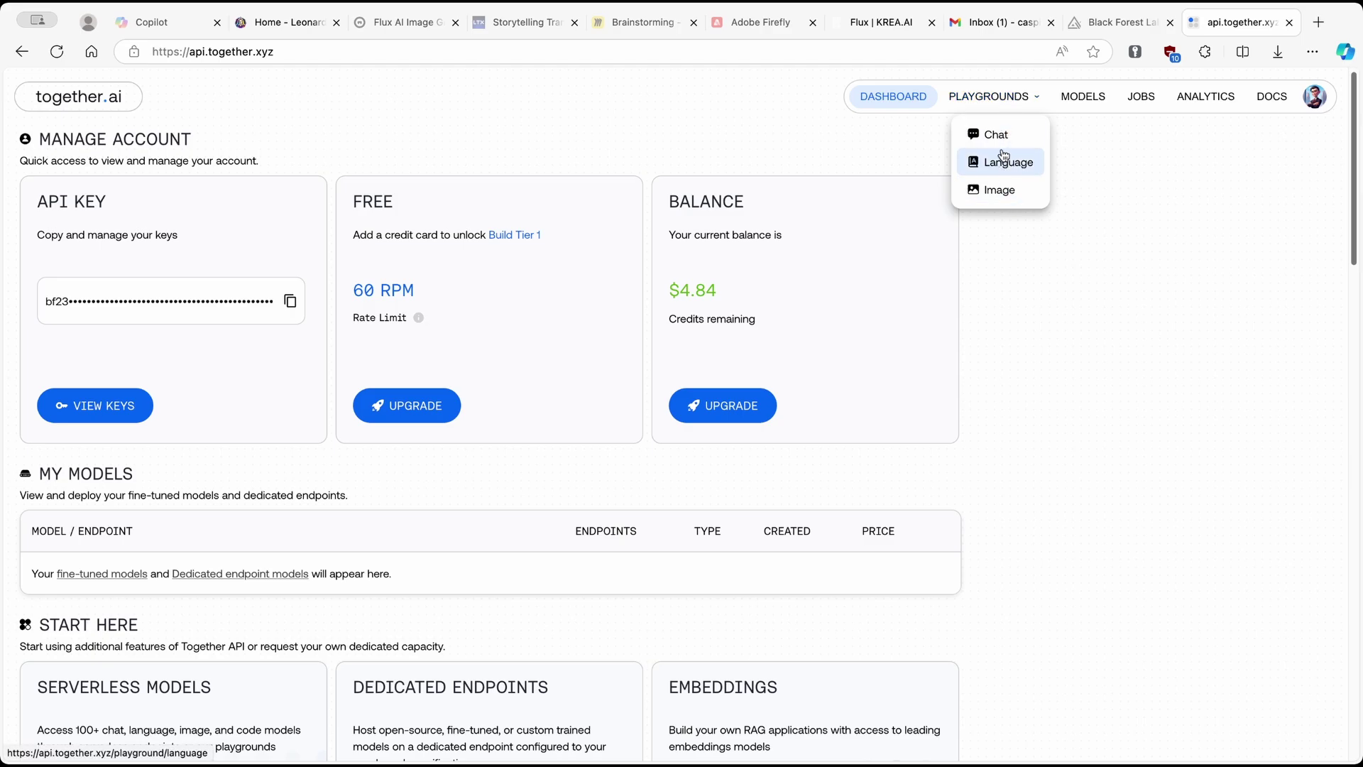
left_click(1001, 192)
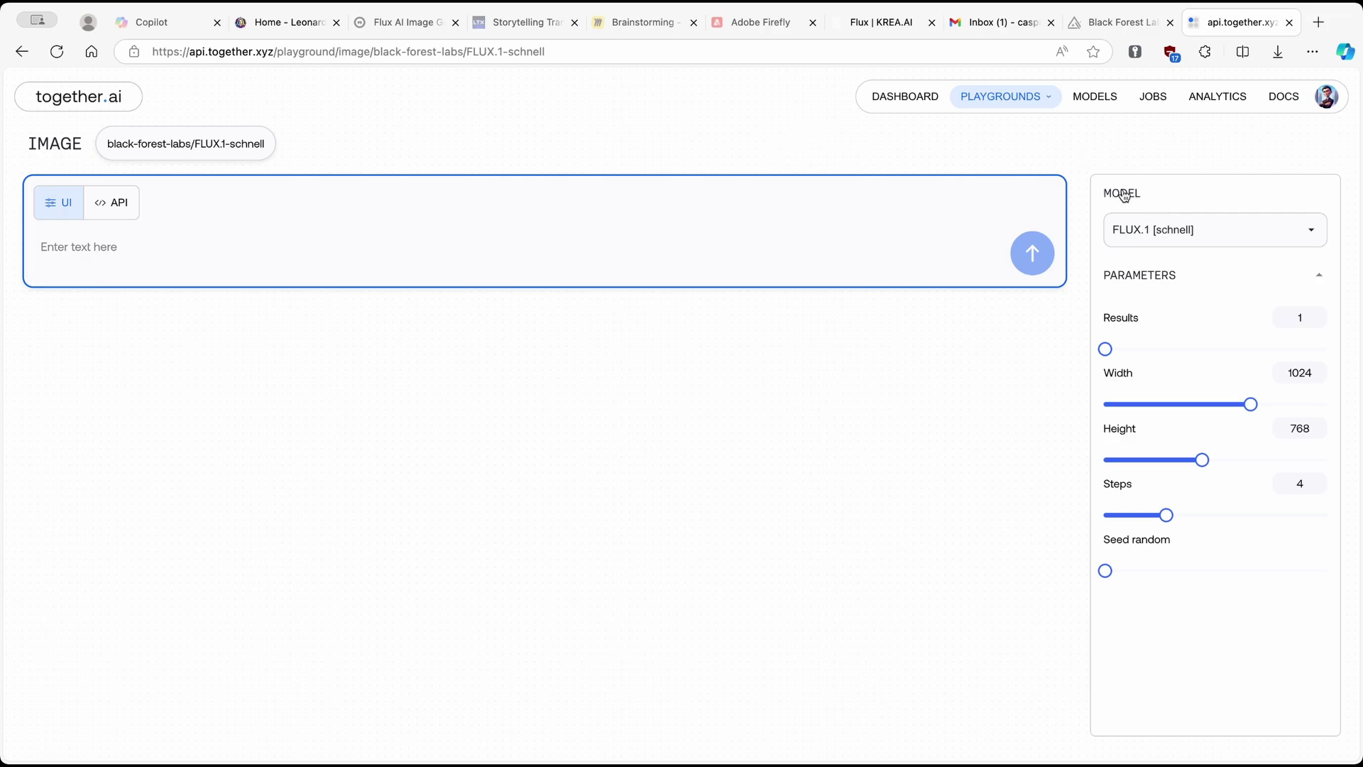
left_click(1170, 232)
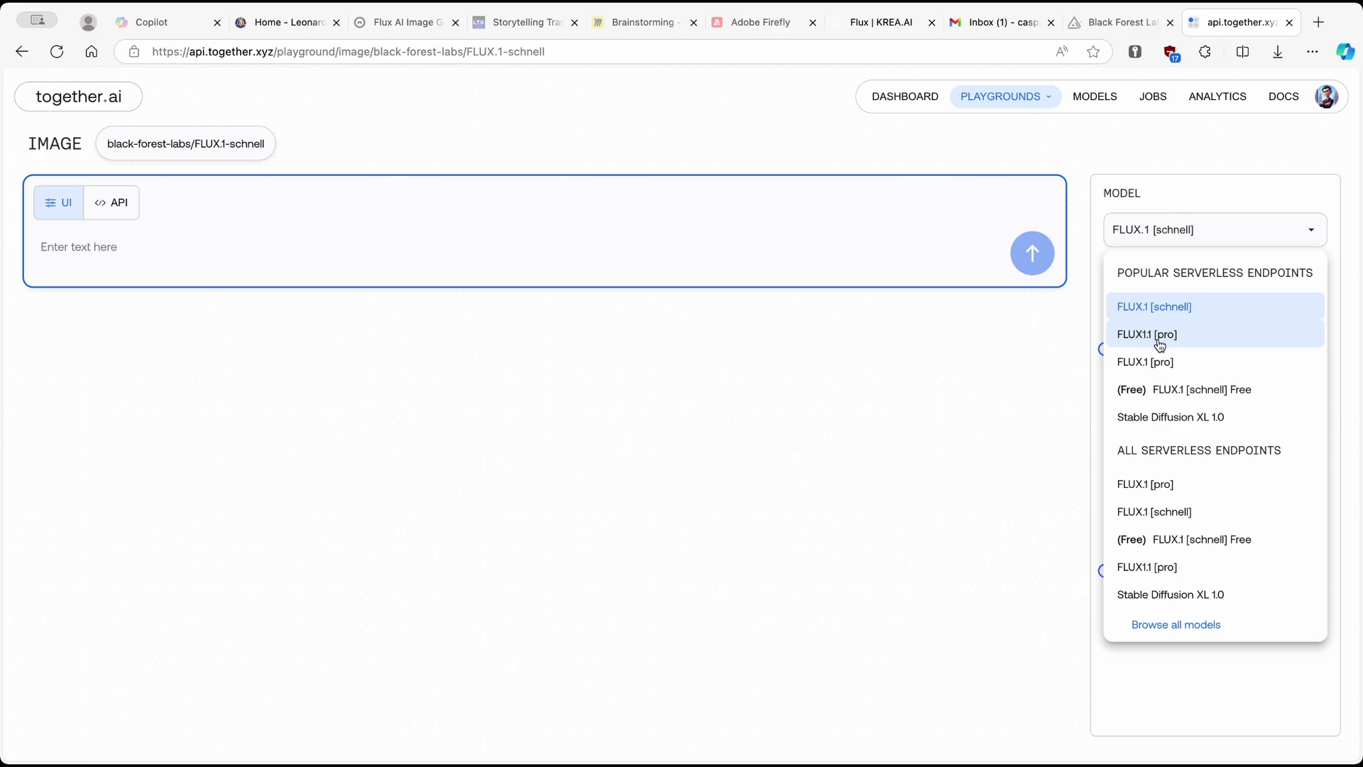
left_click(1199, 344)
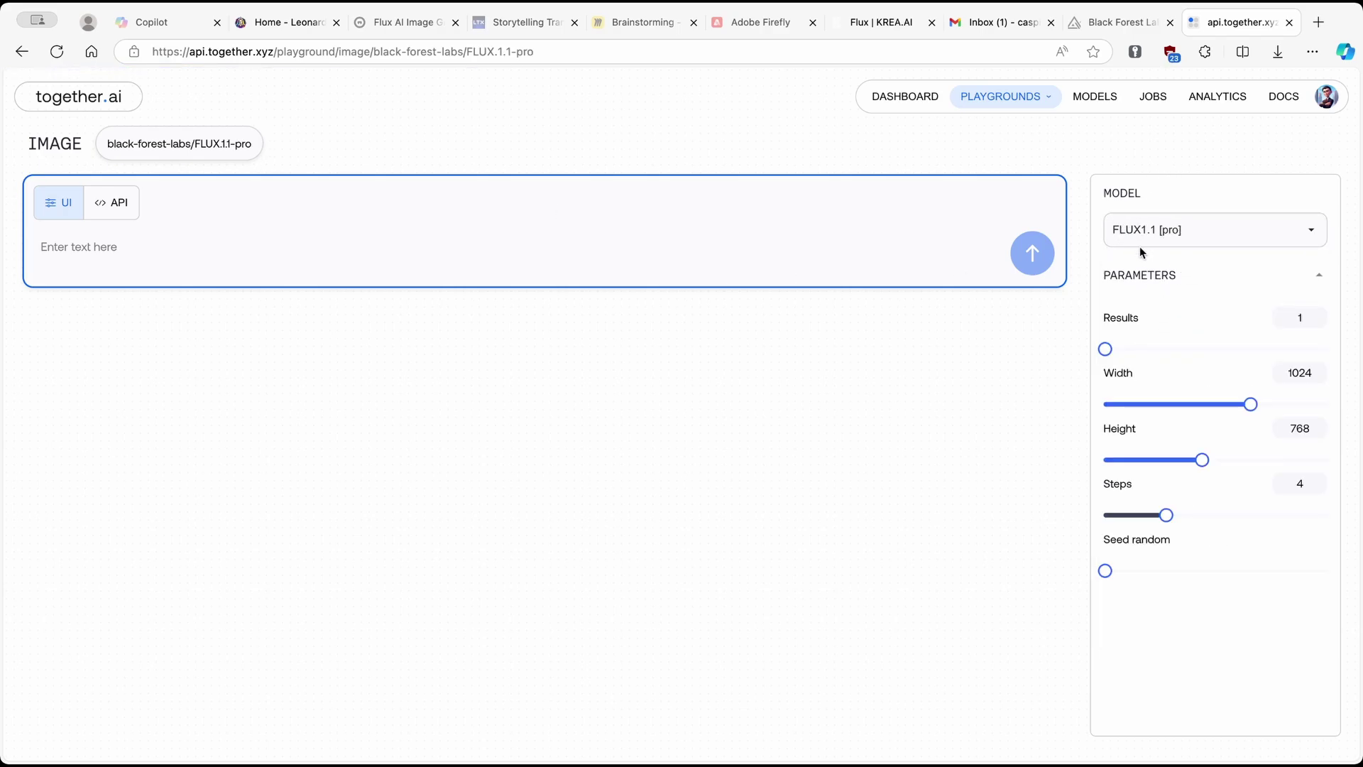
- Glance at the API code view, return to the prompt, and leave the results count unchanged
left_click(115, 202)
left_click(64, 202)
left_click(1297, 317)
left_click(1260, 310)
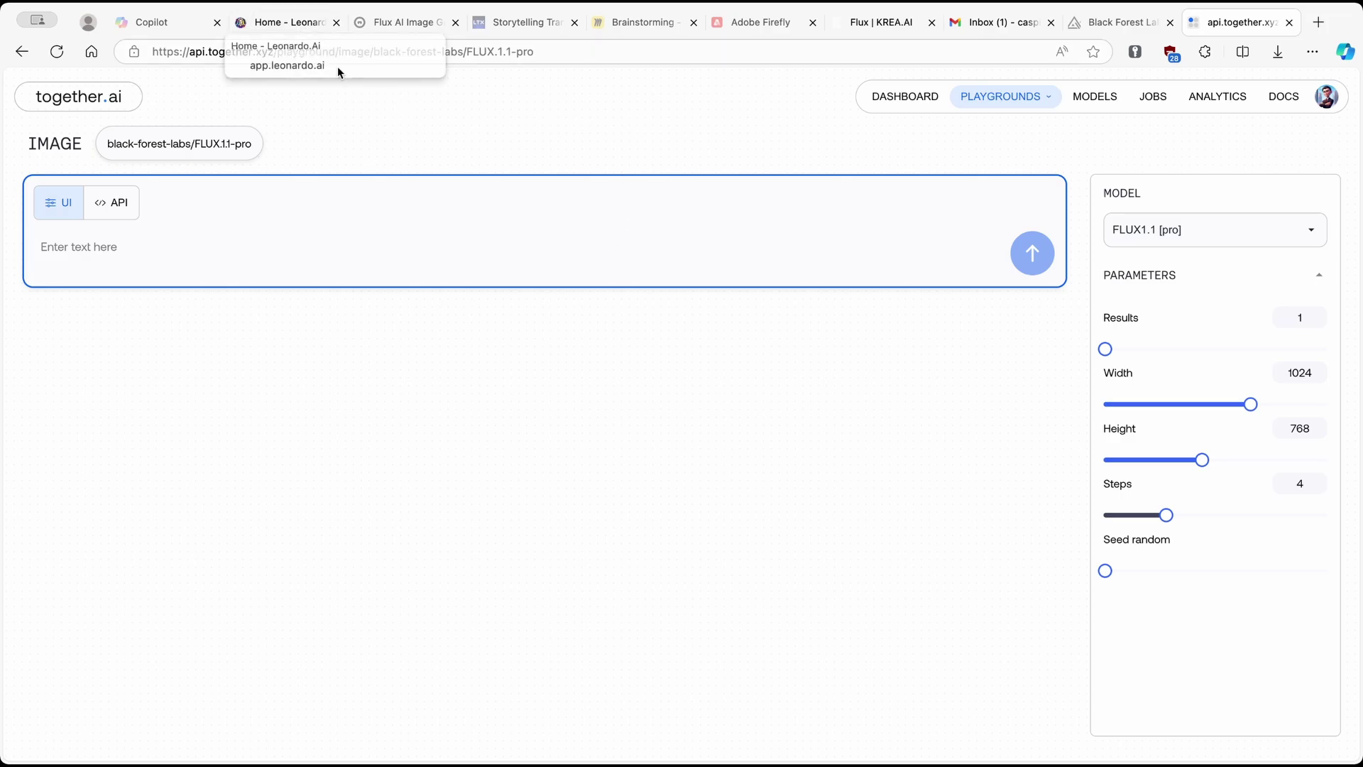
- Copy the Swiss concrete house image's prompt from the Leonardo.Ai gallery
left_click(283, 23)
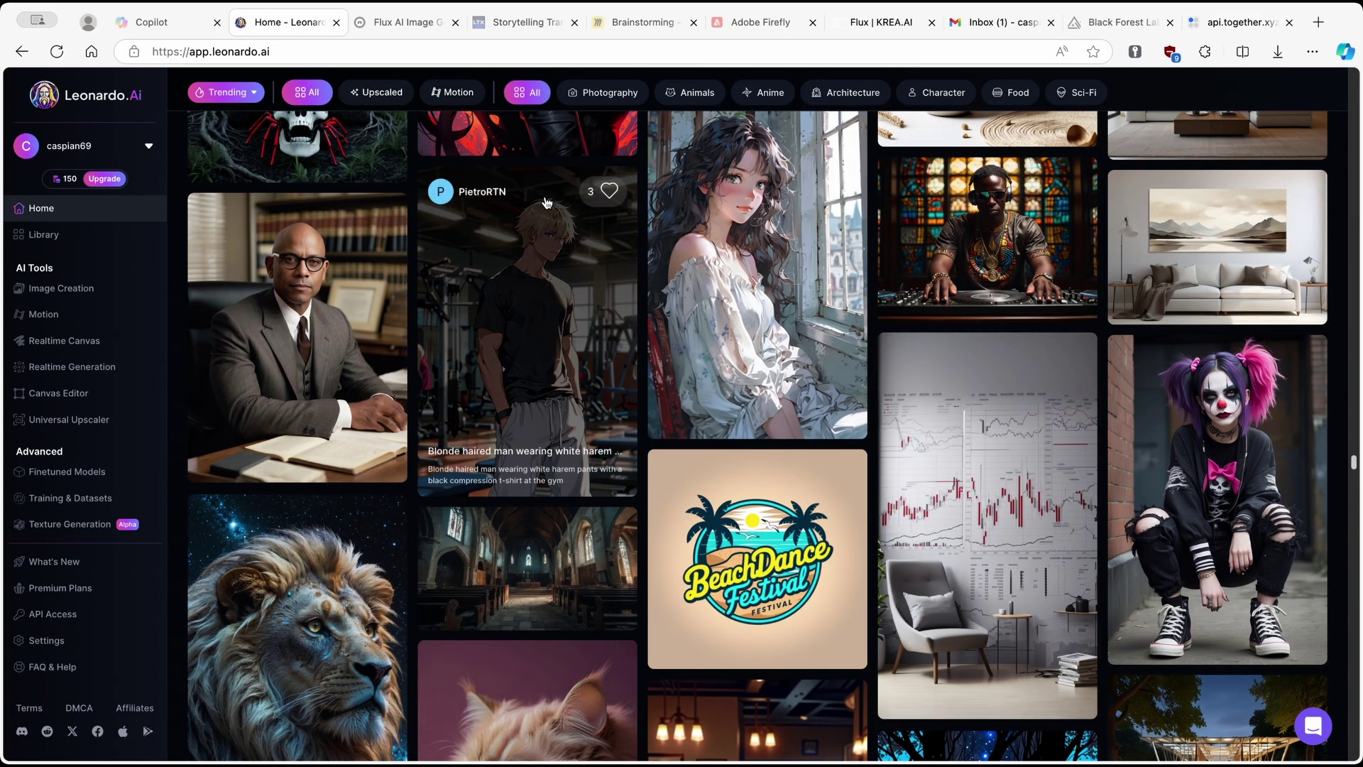
scroll(597, 303, "down", 5)
scroll(651, 299, "down", 5)
scroll(702, 294, "down", 5)
scroll(806, 285, "down", 5)
scroll(805, 286, "down", 3)
scroll(745, 309, "down", 5)
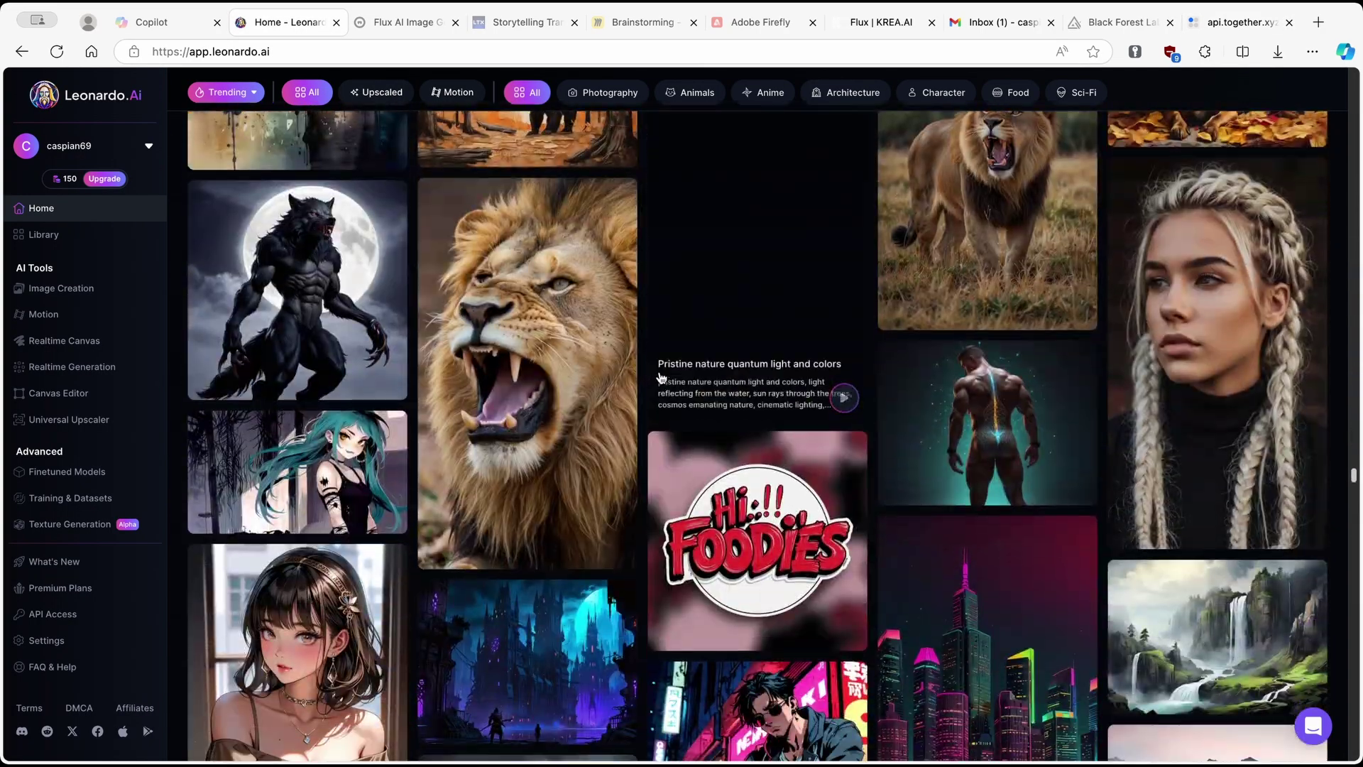
scroll(685, 333, "down", 2)
scroll(685, 333, "down", 2)
scroll(650, 256, "down", 3)
scroll(632, 215, "down", 1)
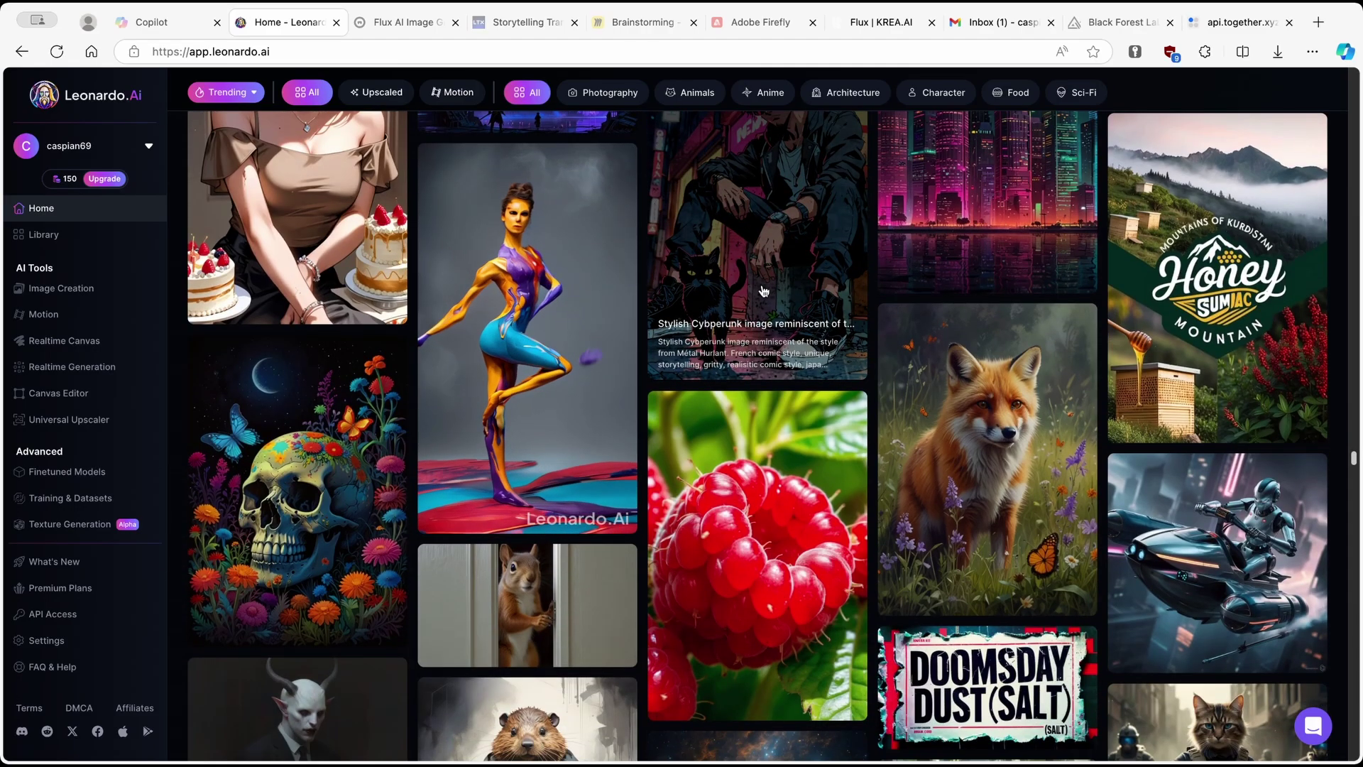
scroll(776, 287, "down", 5)
scroll(725, 300, "down", 3)
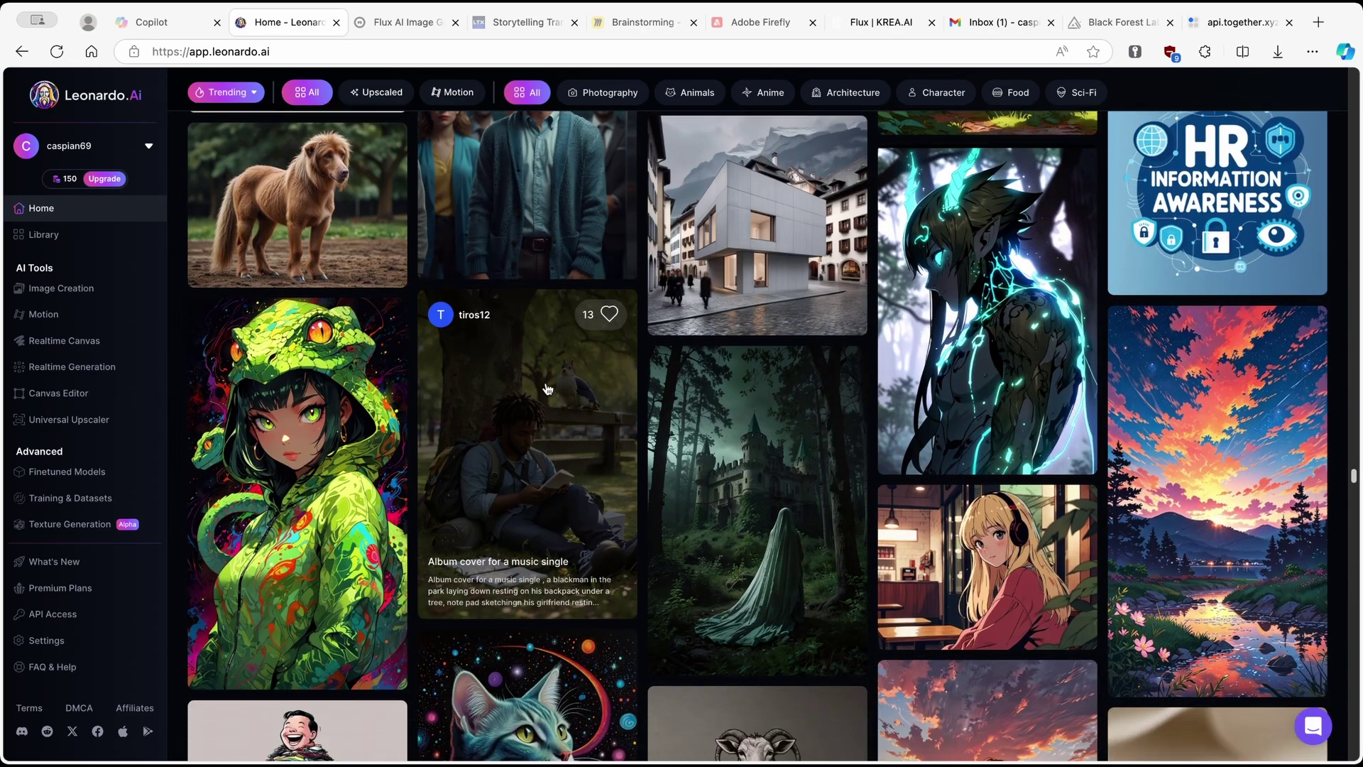
scroll(546, 388, "down", 2)
scroll(564, 338, "down", 3)
scroll(536, 345, "up", 2)
scroll(565, 342, "up", 2)
scroll(564, 342, "up", 3)
left_click(694, 336)
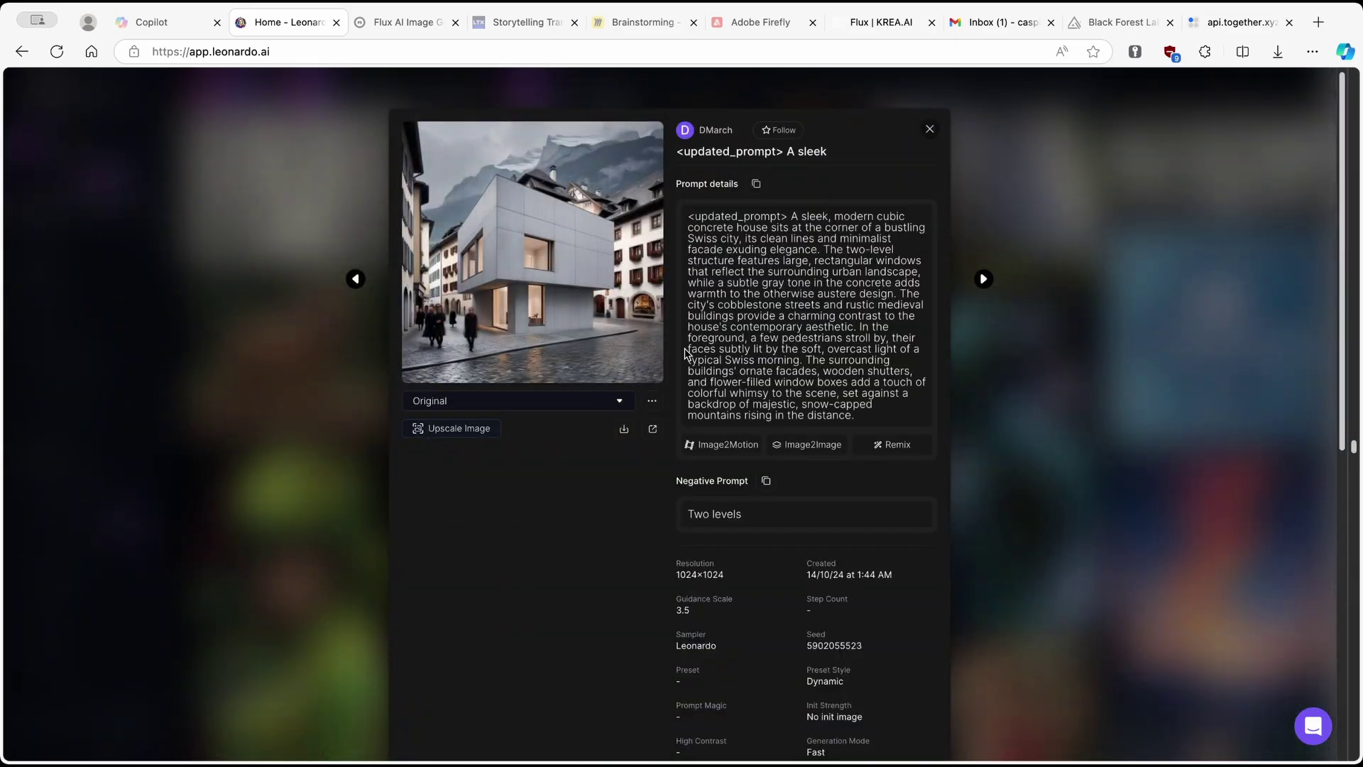
left_click(756, 183)
key("Escape")
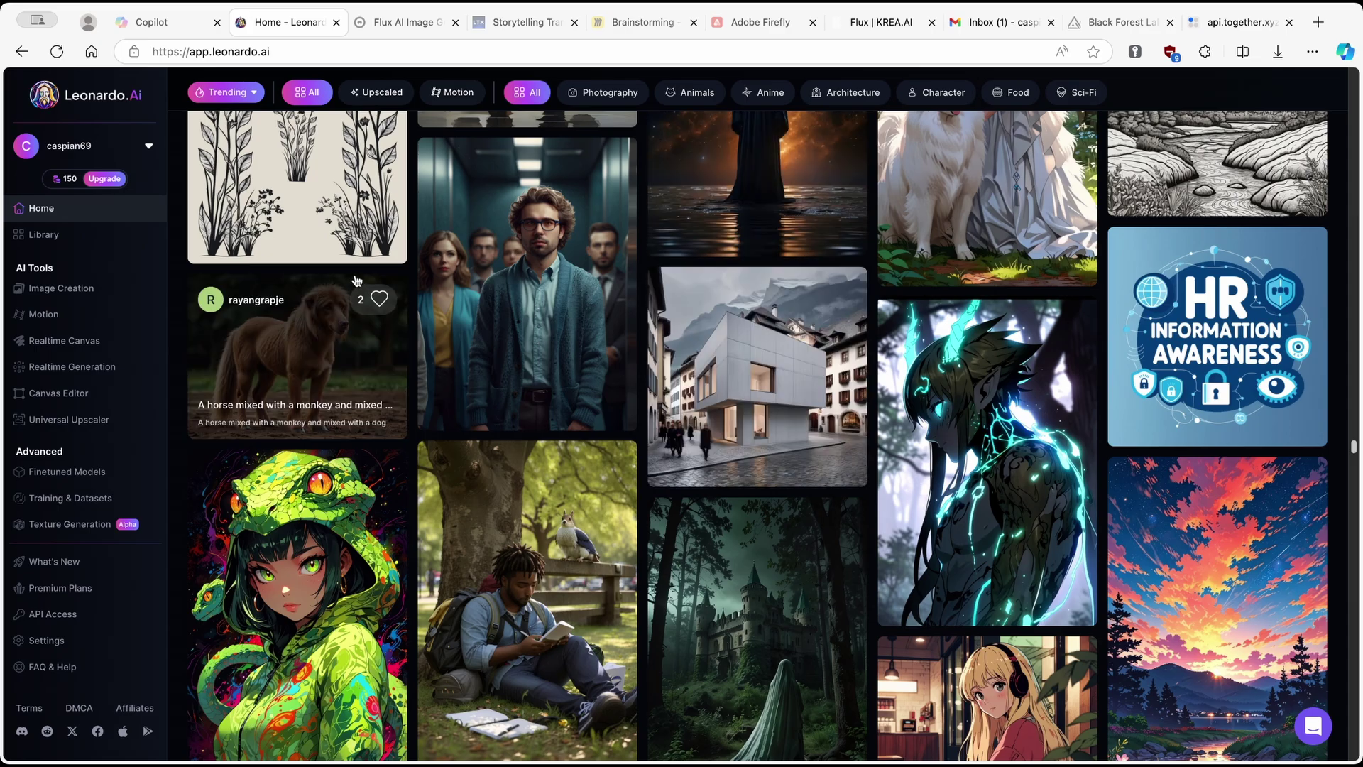
- View Leonardo.Ai's pricing plans, return home, and go back to the Together AI playground
mouse_move(81, 179)
left_click(105, 179)
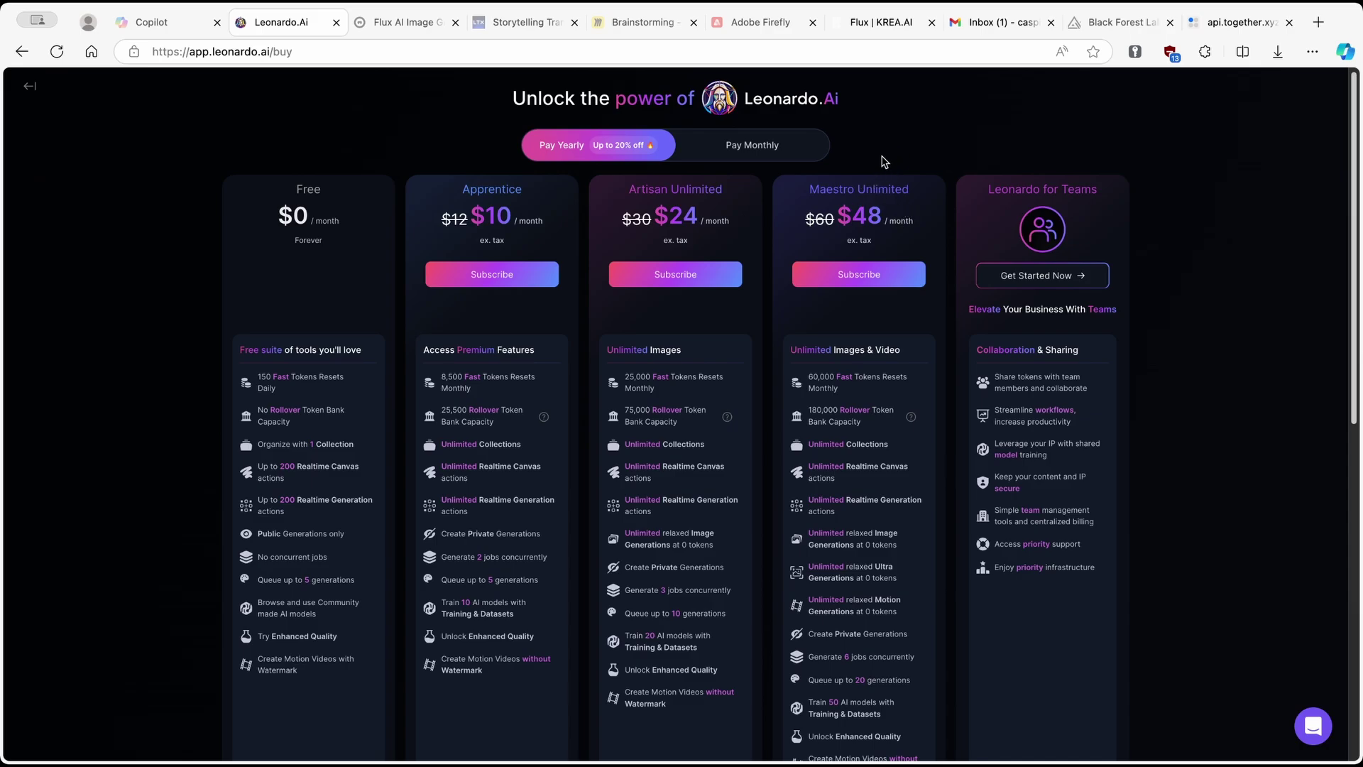
left_click(48, 92)
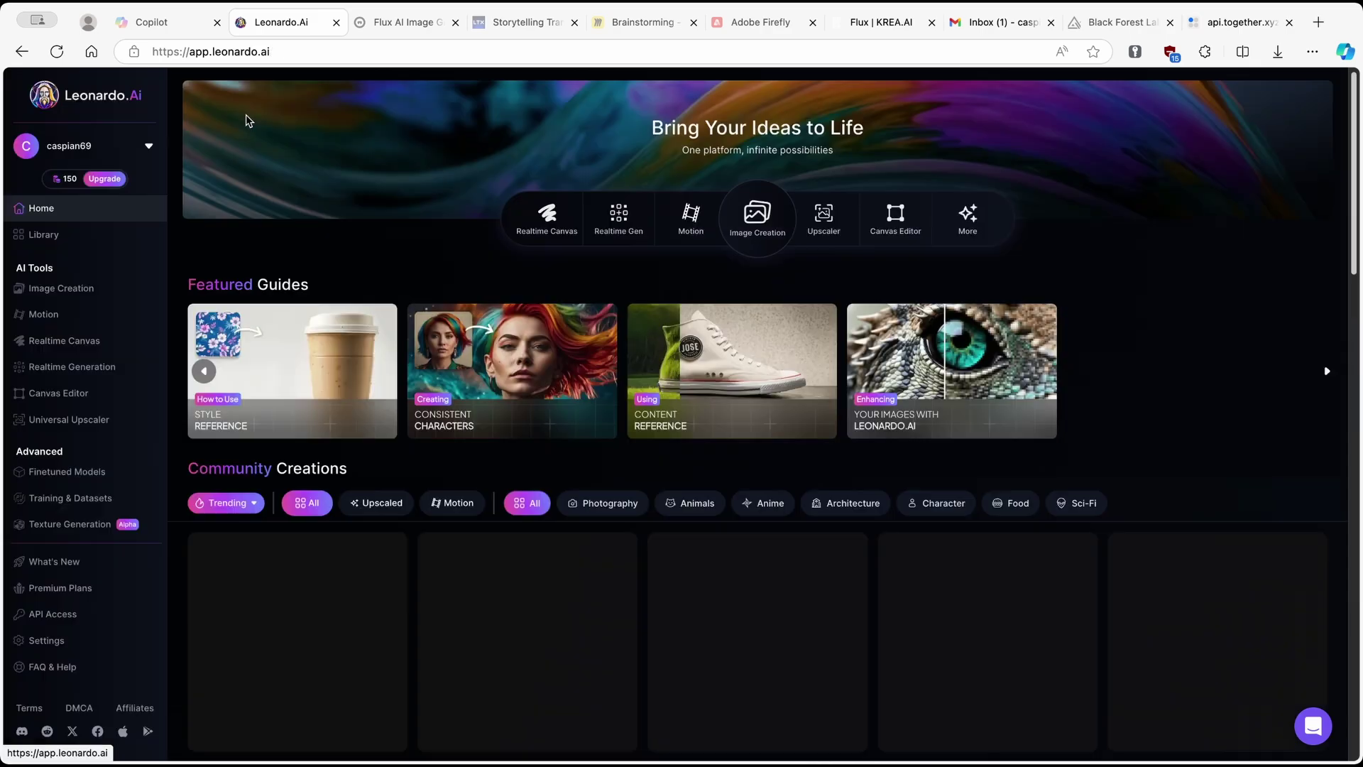
scroll(604, 211, "down", 2)
scroll(784, 258, "down", 2)
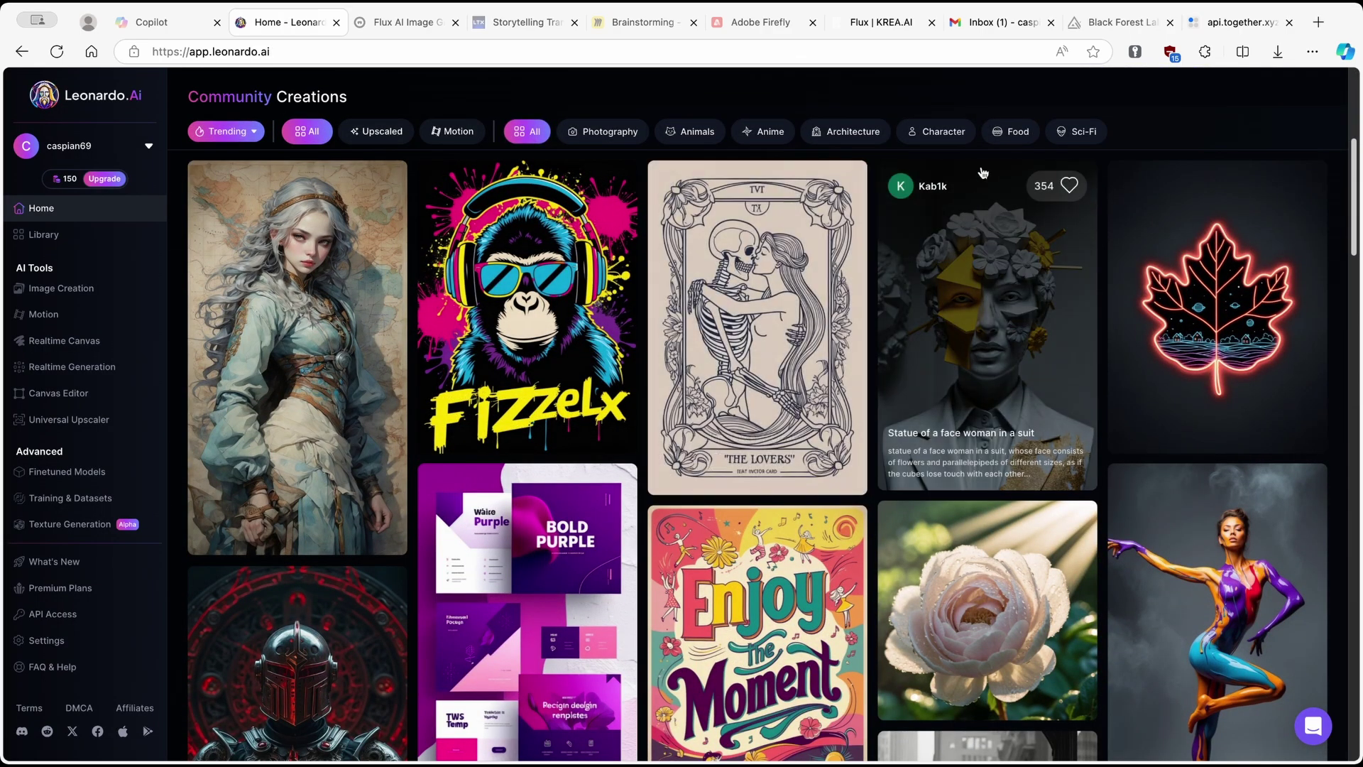
left_click(1235, 22)
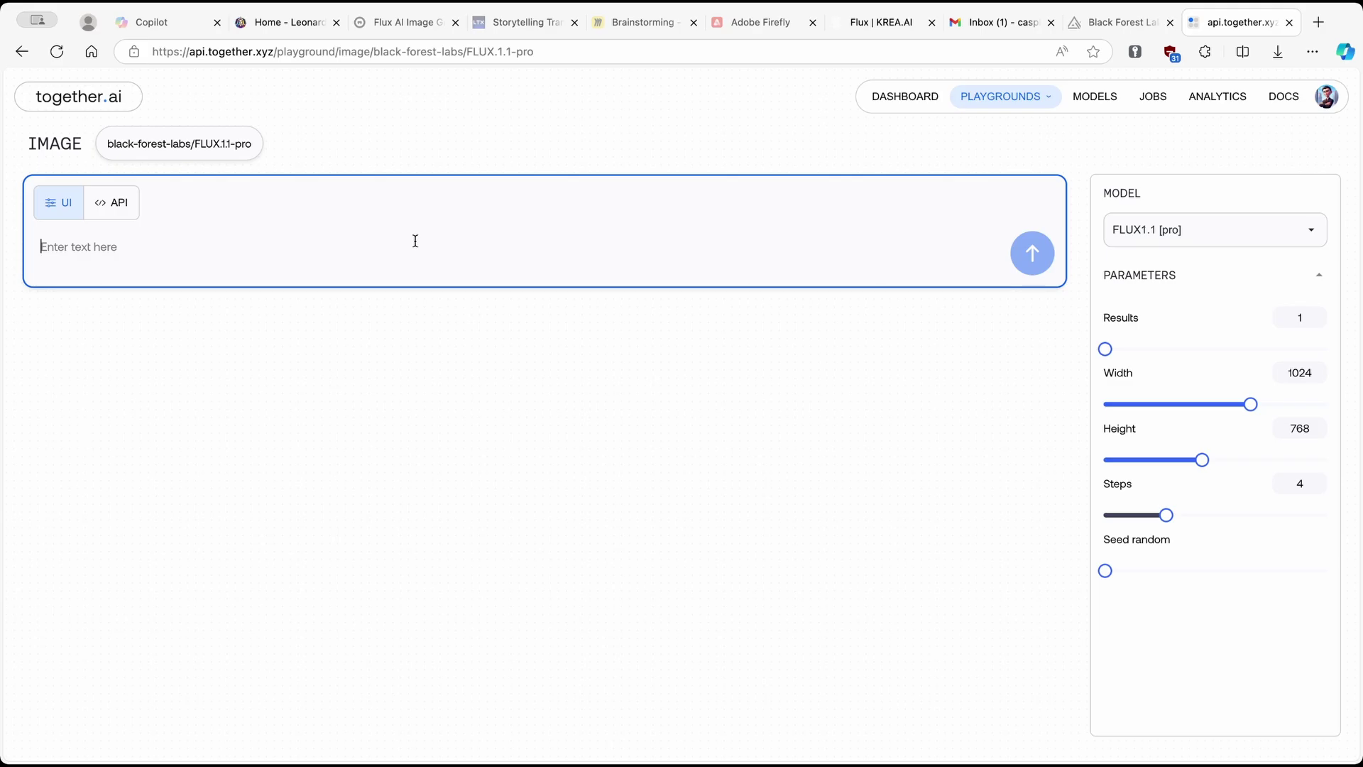
- Paste the Swiss house prompt, delete its <updated_prompt> line, and generate the image
key("ctrl+v")
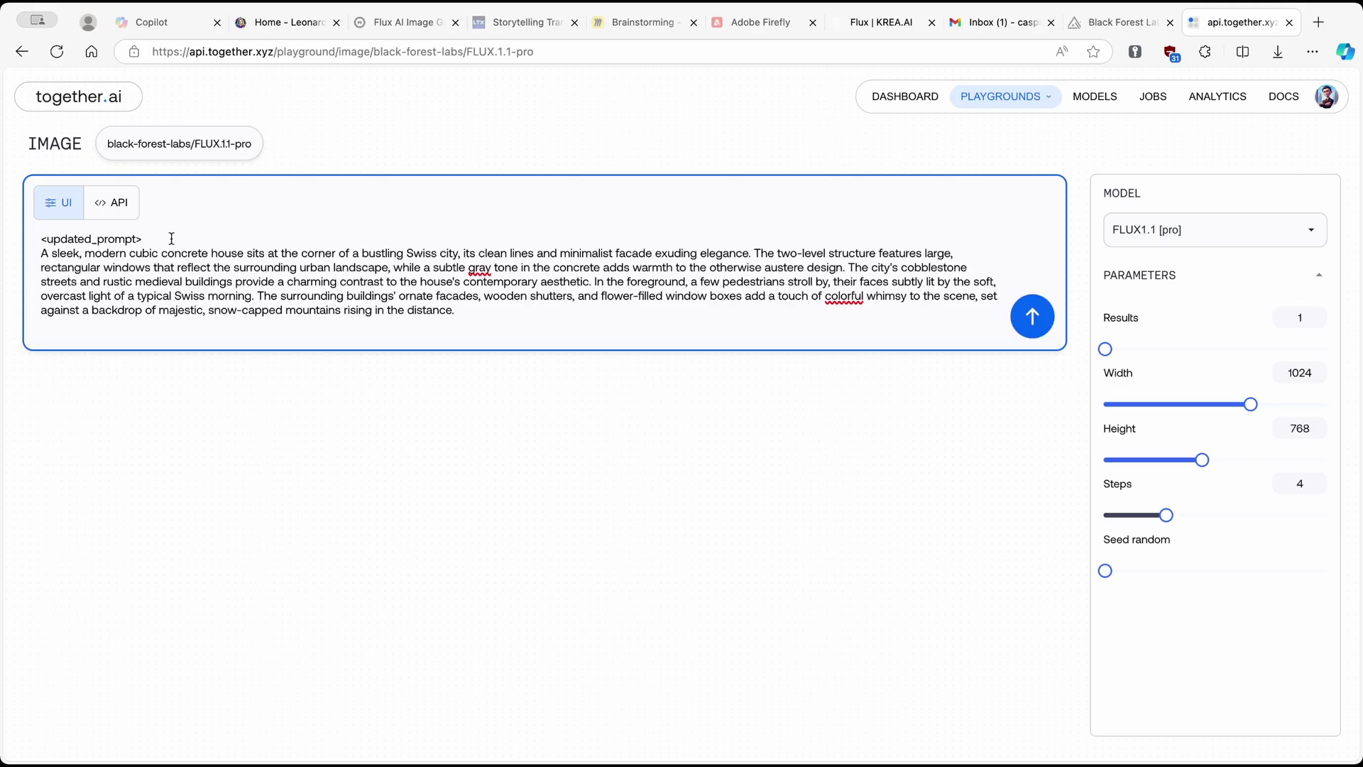
left_click_drag(164, 239, 32, 245)
key("BackSpace")
key("BackSpace")
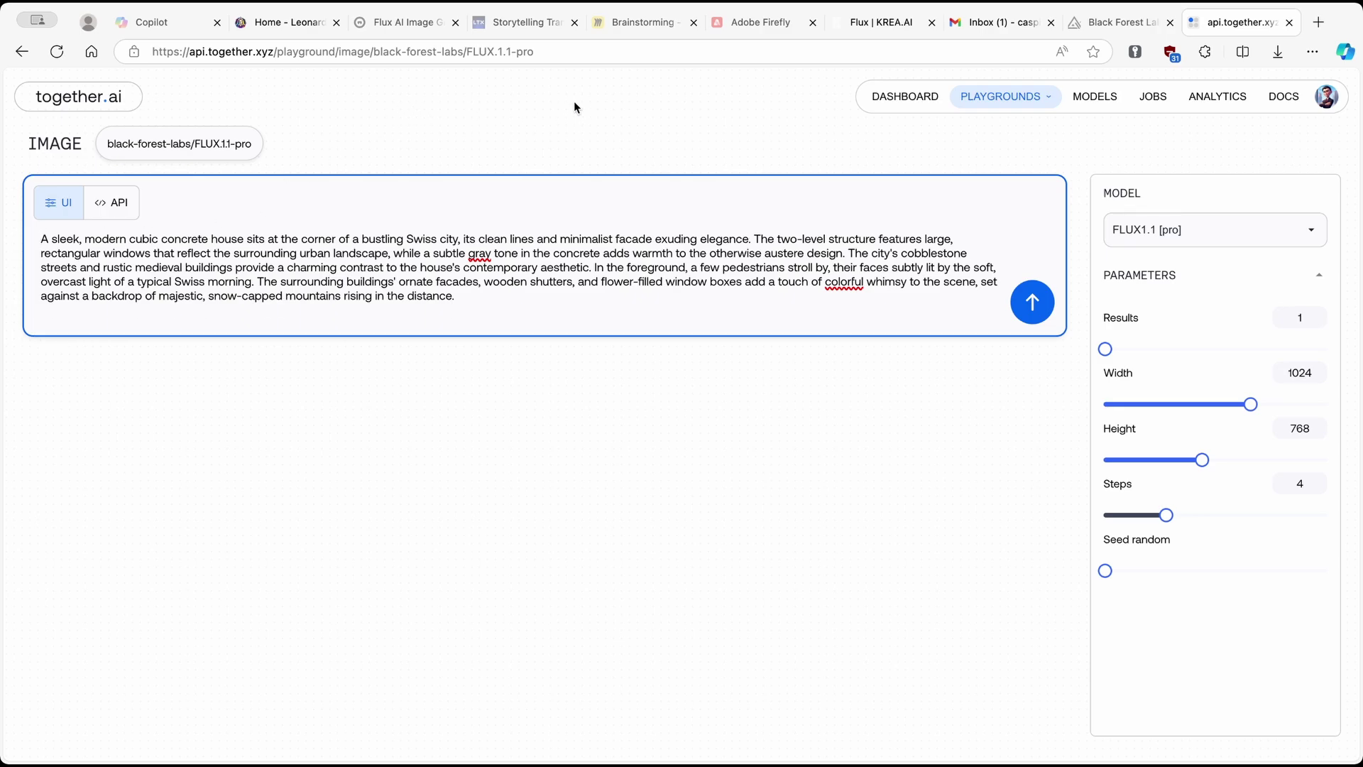
left_click(1032, 302)
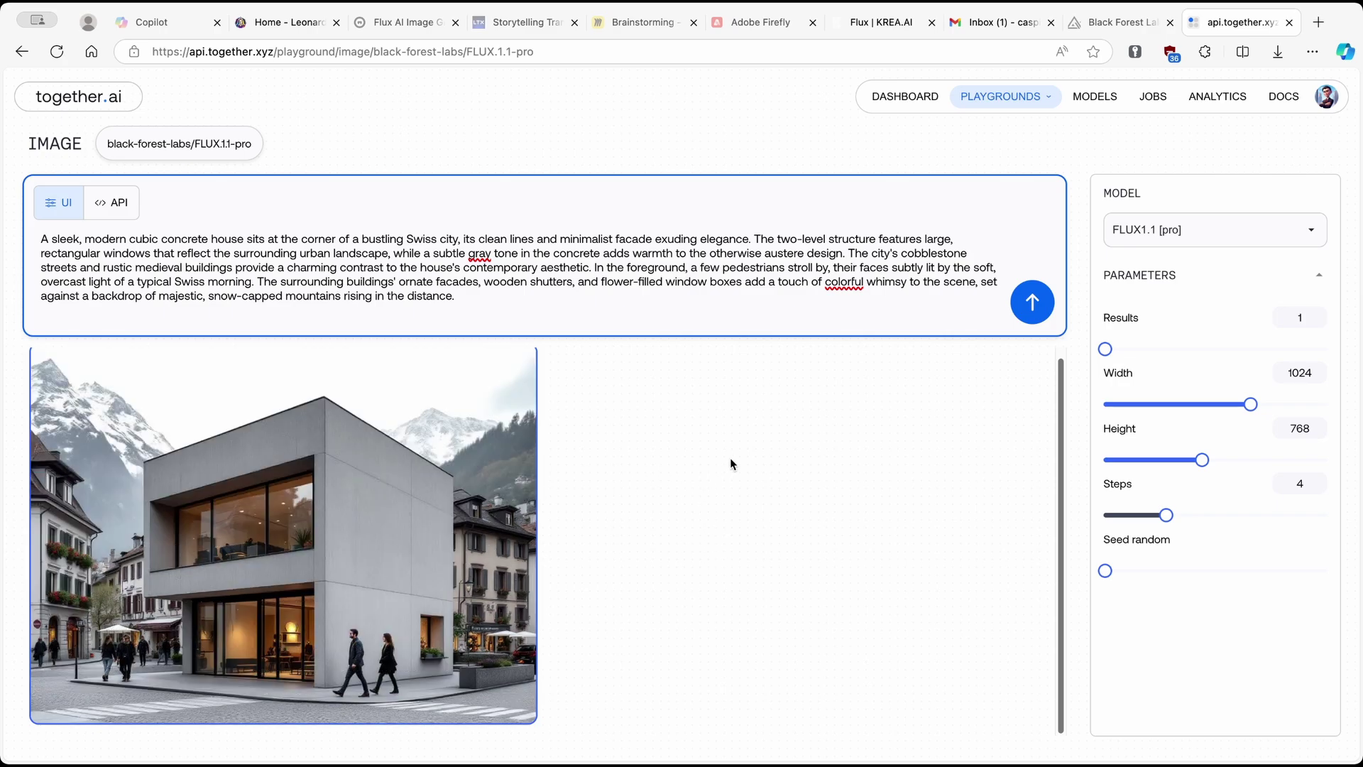
- Download the generated house image and select the whole prompt text
mouse_move(283, 535)
left_click(511, 373)
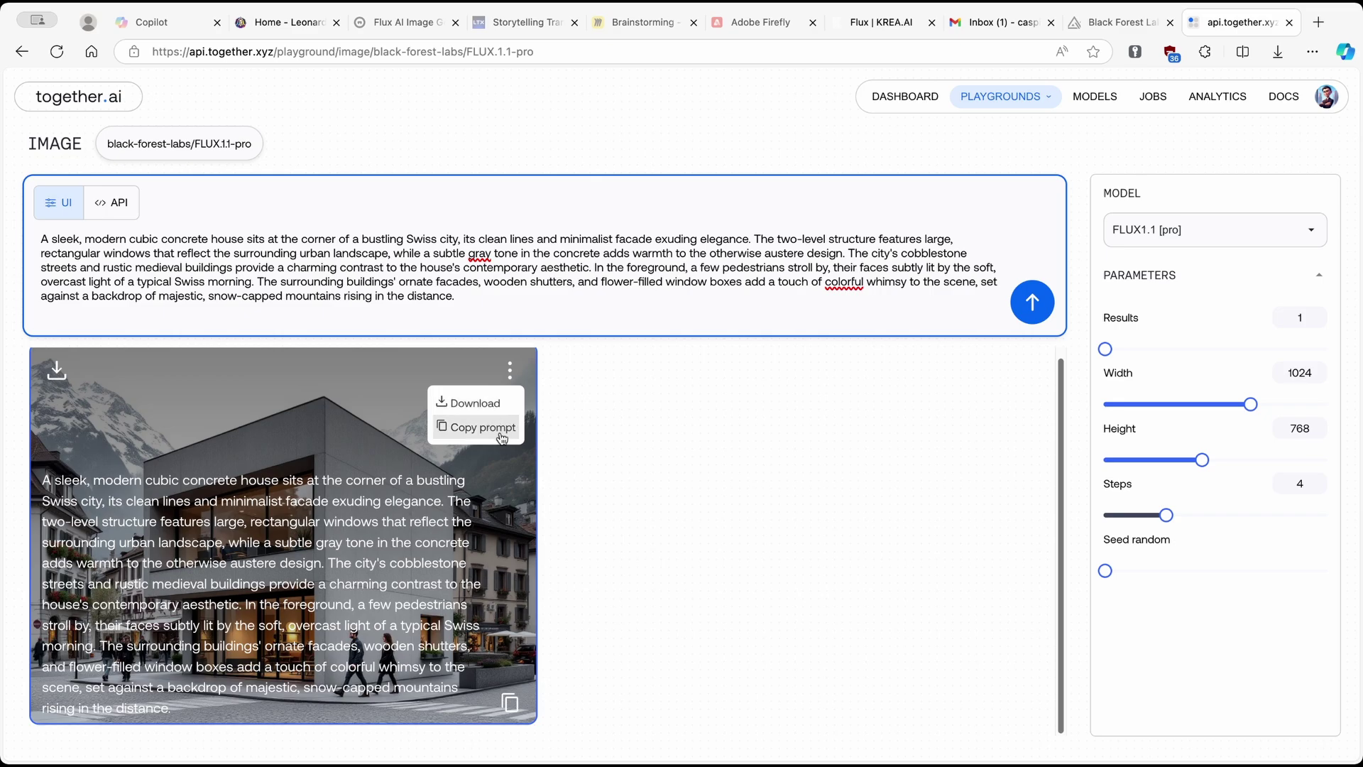
left_click(493, 407)
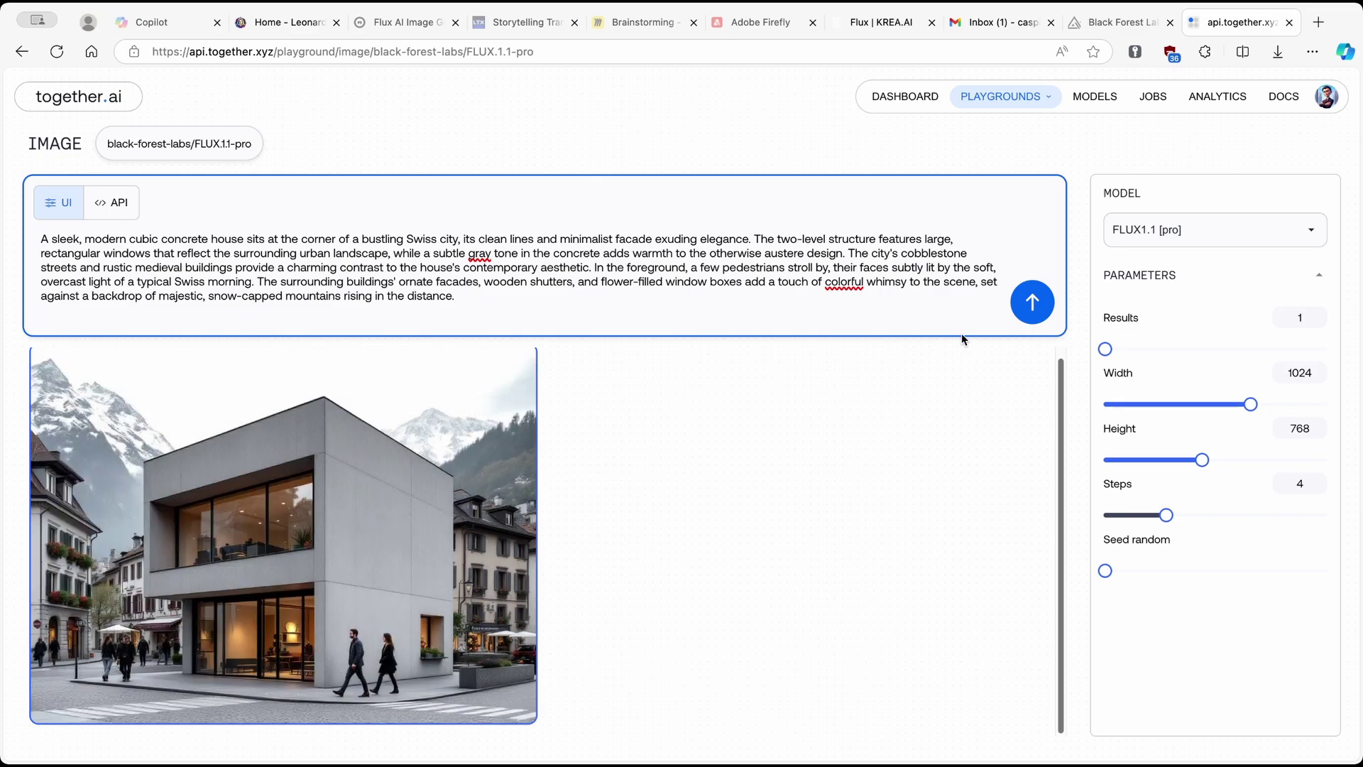
key("super+a")
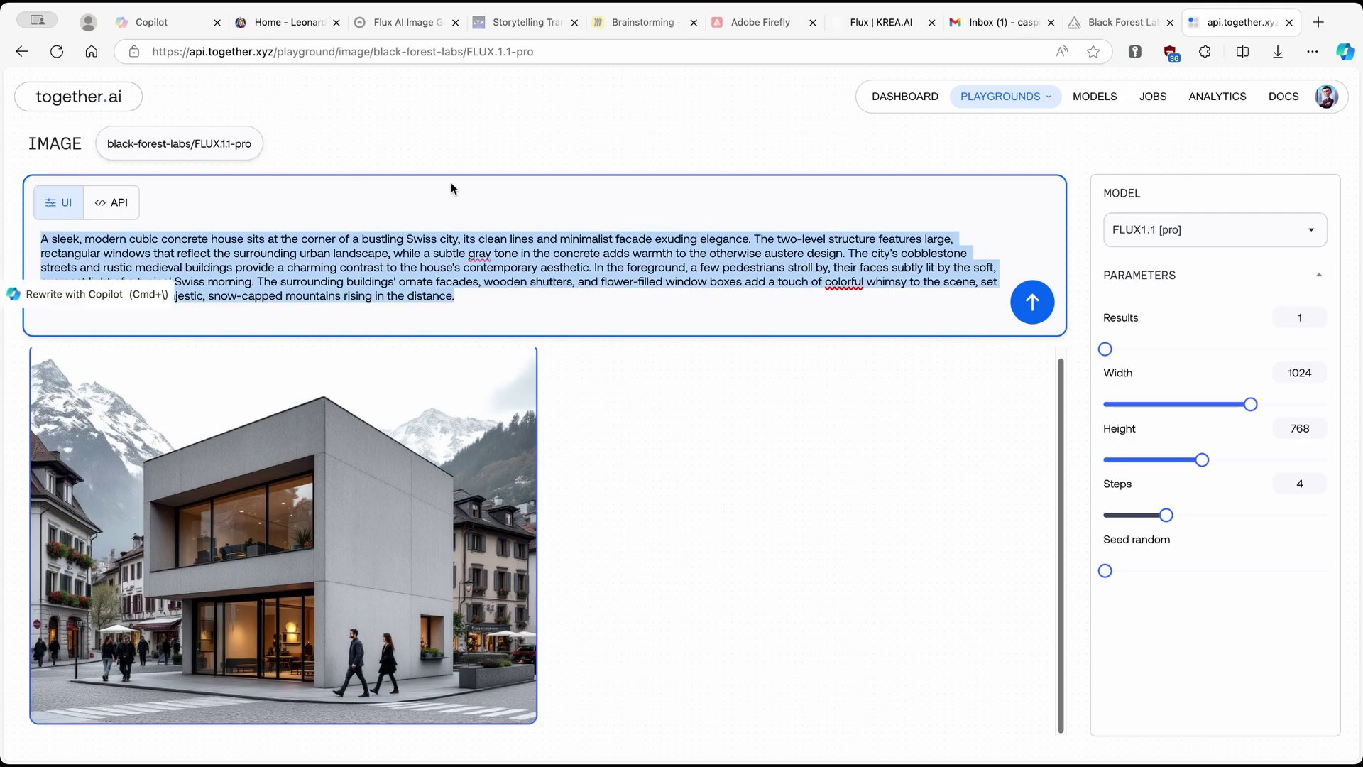
- Copy the black-and-white photographer image's prompt from Leonardo.Ai and return to Together AI
left_click(299, 23)
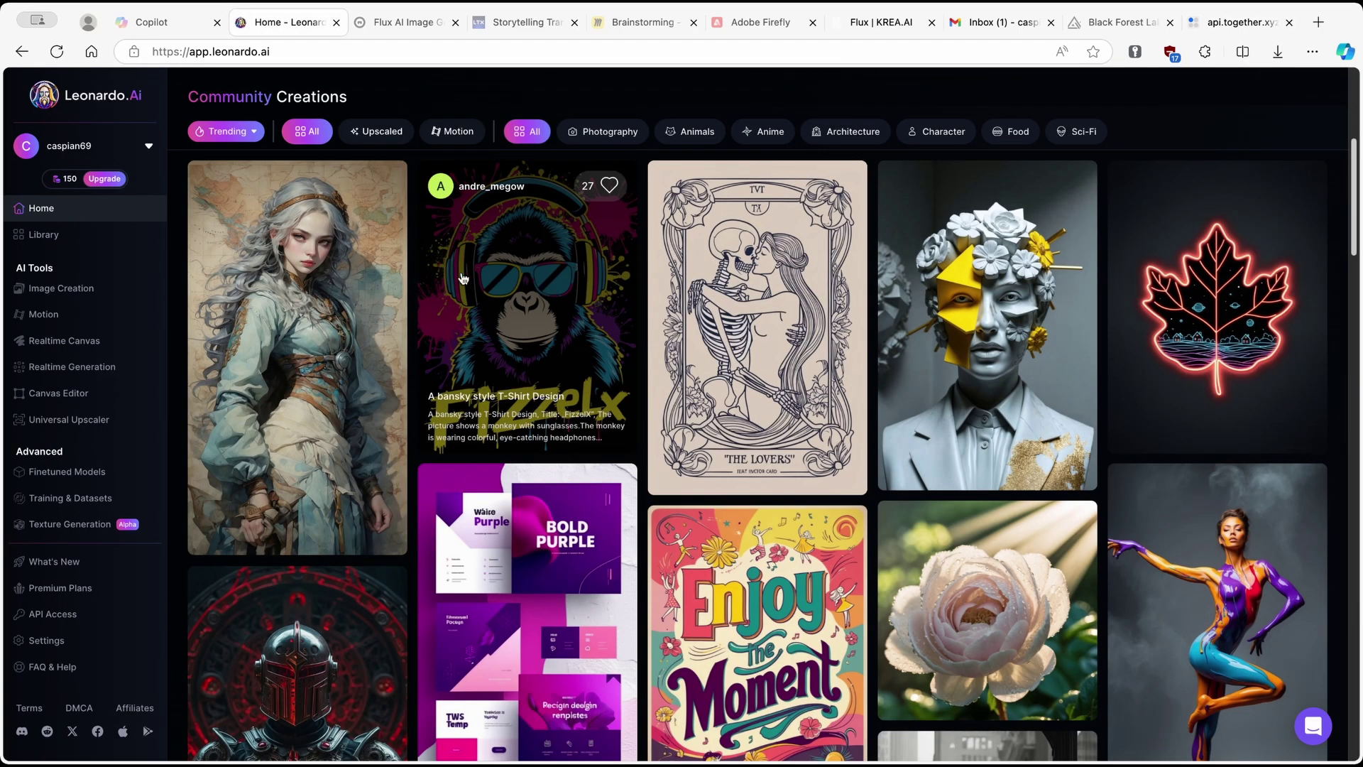
scroll(460, 280, "down", 2)
scroll(480, 288, "down", 2)
scroll(511, 304, "down", 1)
scroll(550, 319, "down", 2)
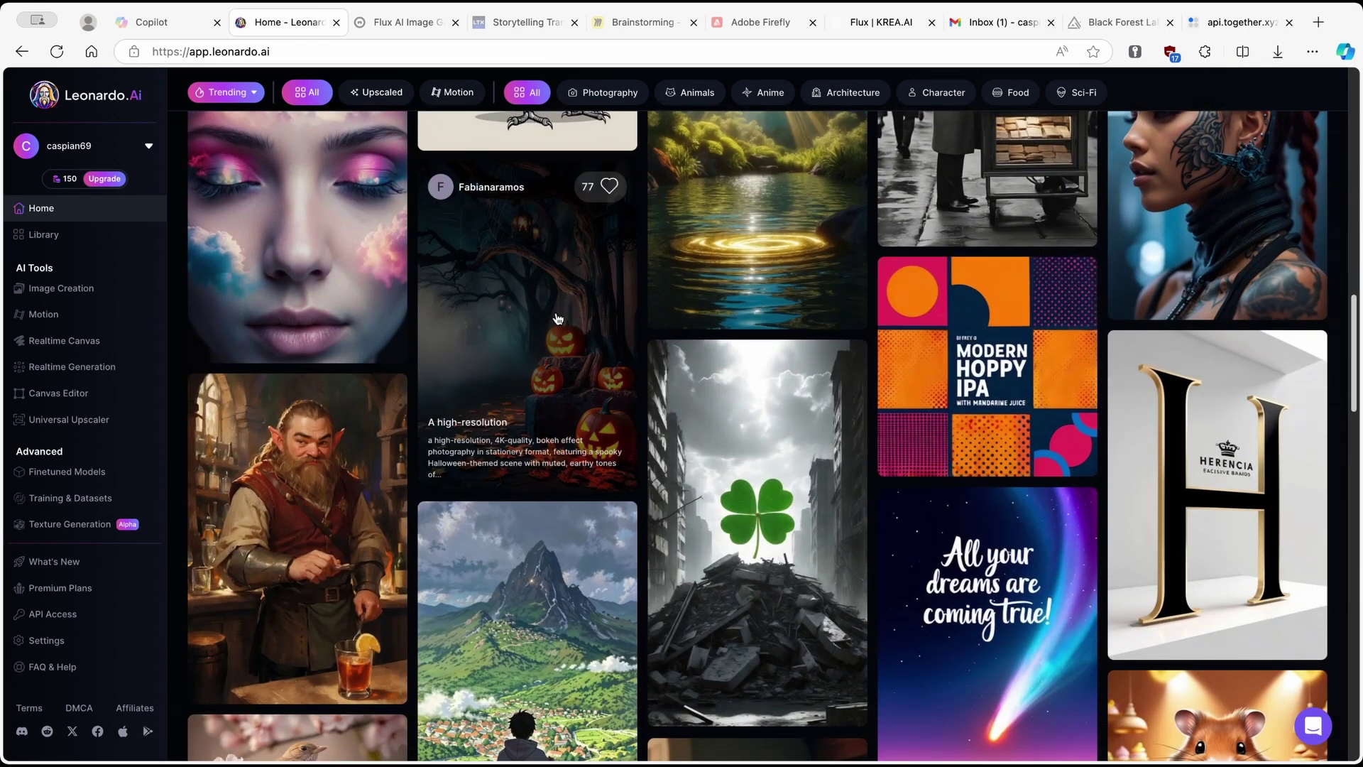
scroll(549, 319, "down", 3)
scroll(479, 315, "down", 3)
scroll(480, 314, "down", 3)
scroll(483, 322, "down", 3)
scroll(482, 321, "up", 3)
scroll(485, 320, "up", 3)
scroll(592, 453, "down", 3)
scroll(592, 453, "down", 5)
scroll(592, 453, "down", 3)
scroll(592, 447, "up", 3)
scroll(592, 441, "up", 1)
scroll(592, 442, "up", 2)
left_click(964, 362)
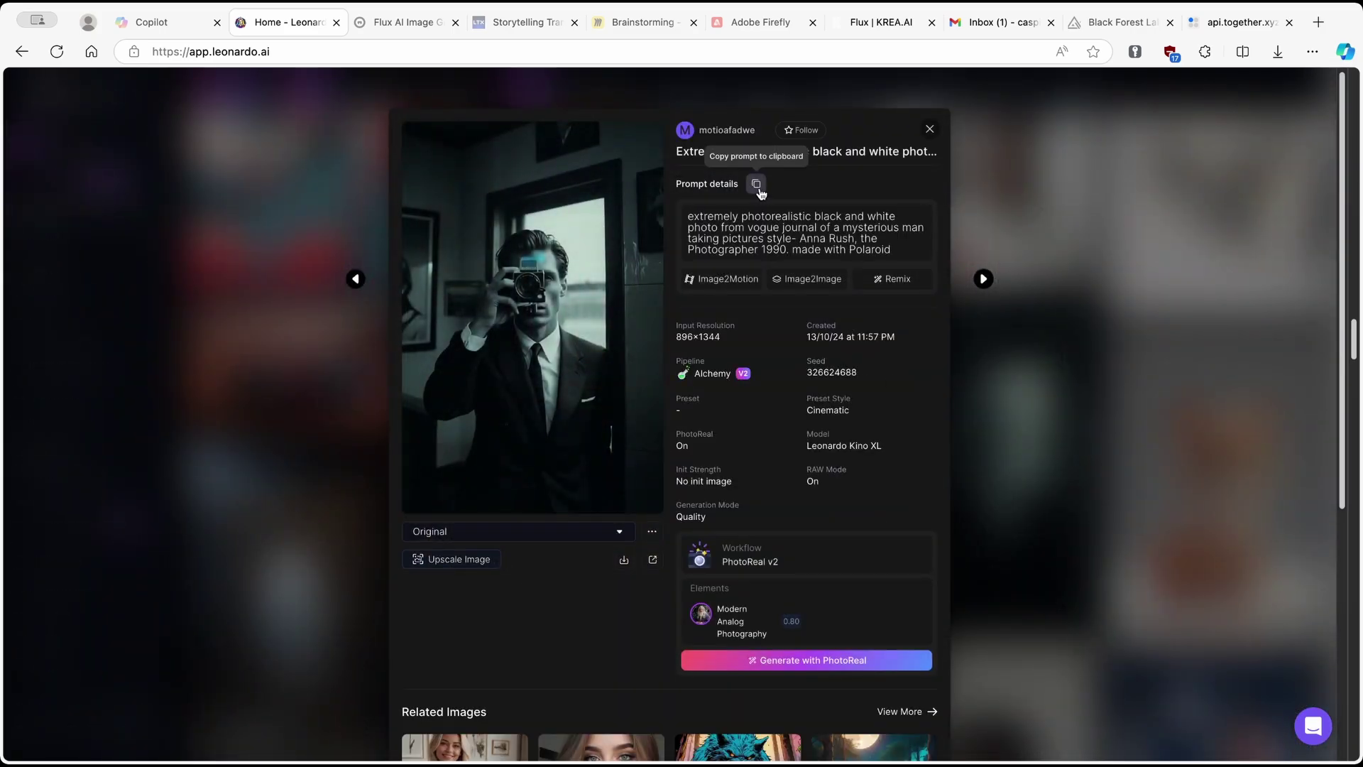
left_click(928, 128)
left_click(1235, 22)
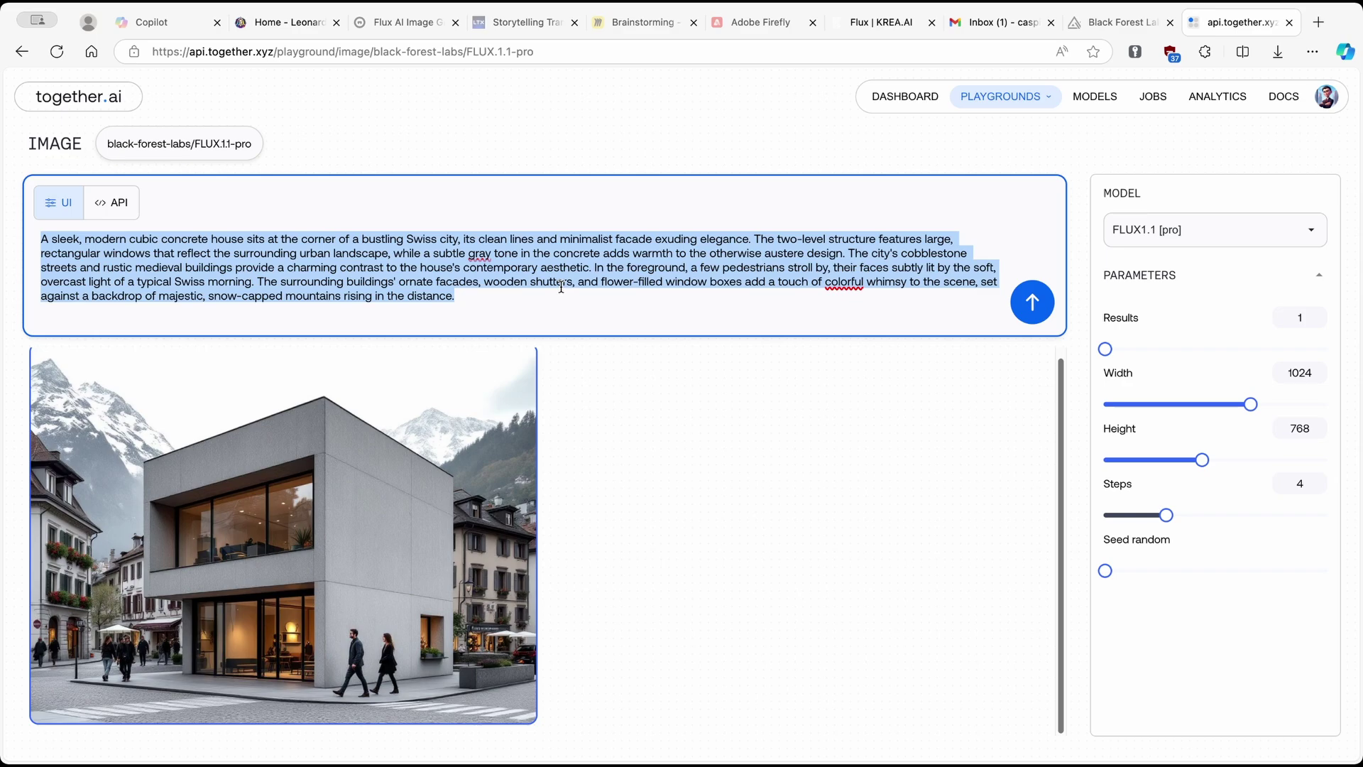
- Paste the photographer prompt, set the size to 1440x1440, generate, then select the prompt
type("extremely photorealistic black and white photo from vogue journal of a mysterious man taking pictures  style- Anna Rush, the Photographer 1990. made with Polaroid")
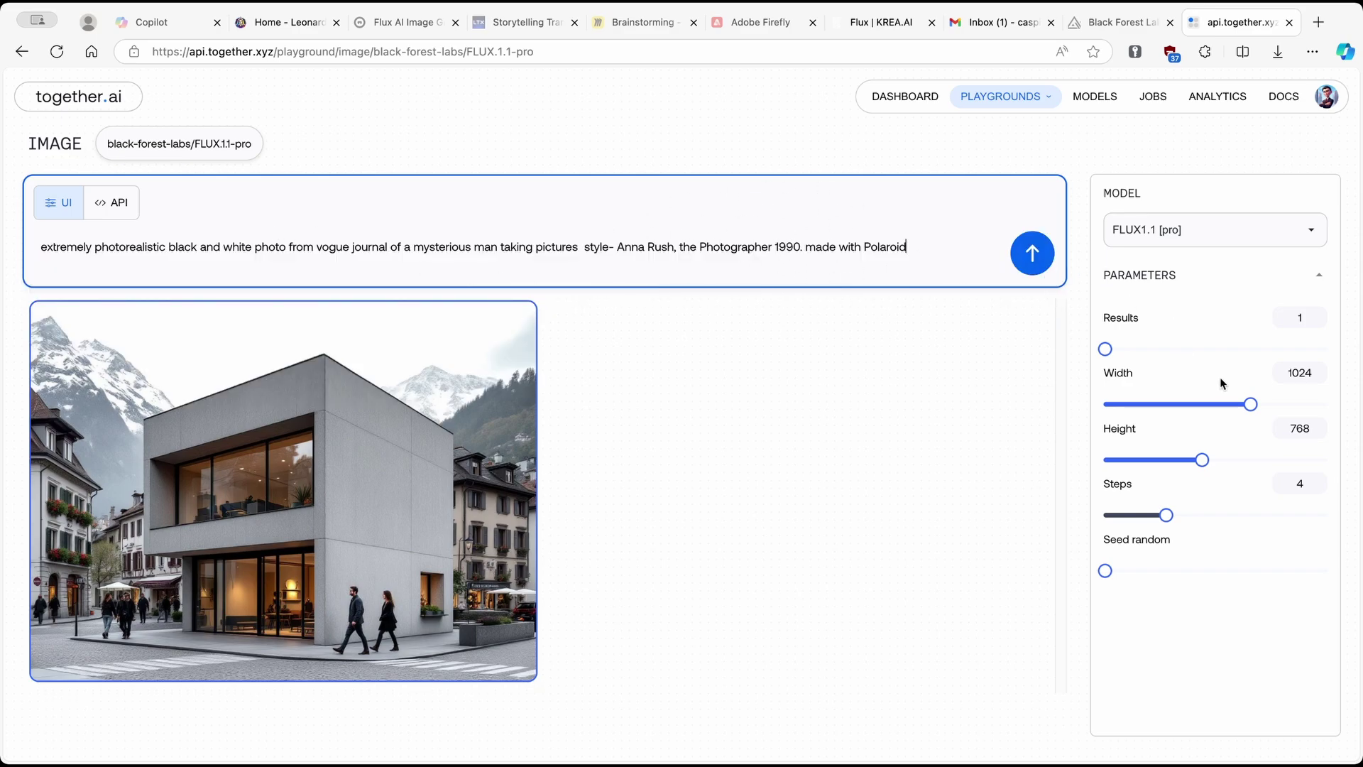
left_click_drag(1262, 401, 1350, 402)
left_click_drag(1203, 467, 1329, 463)
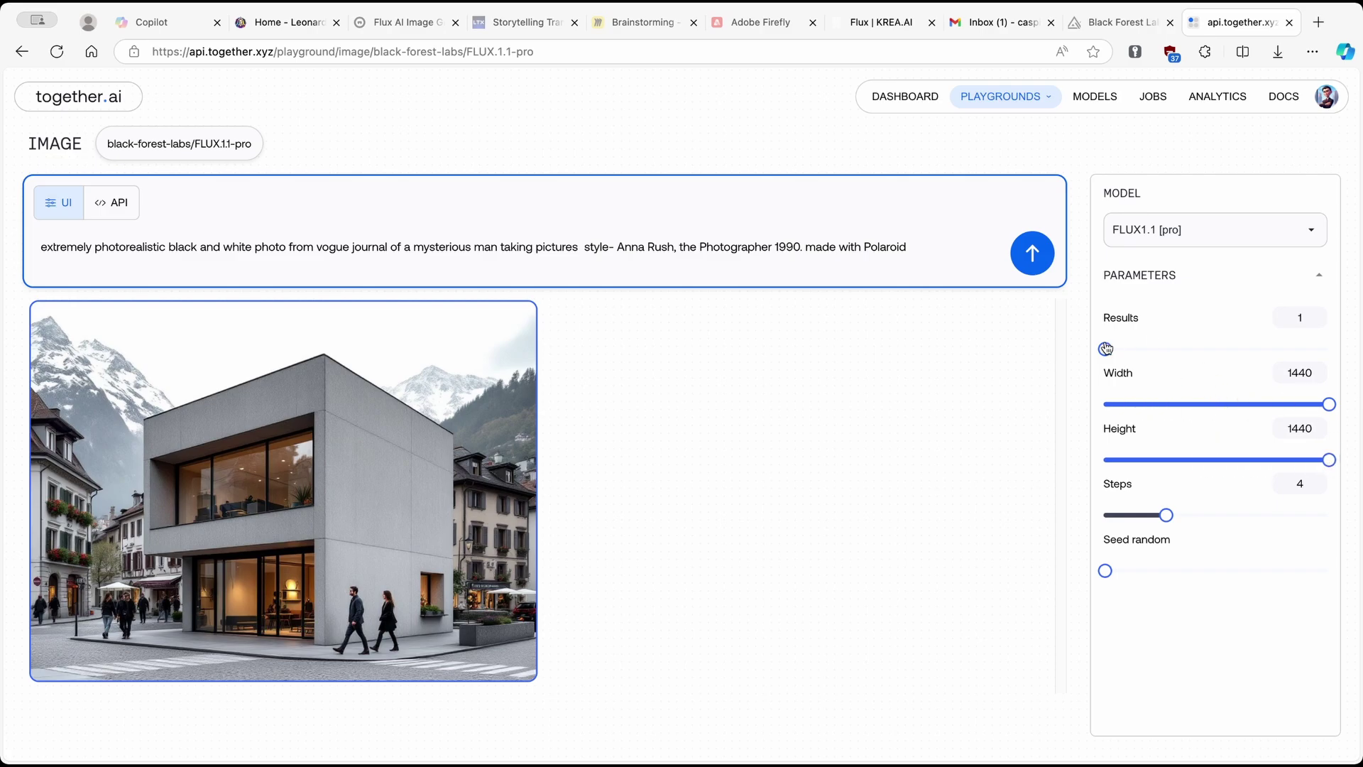
left_click(1032, 253)
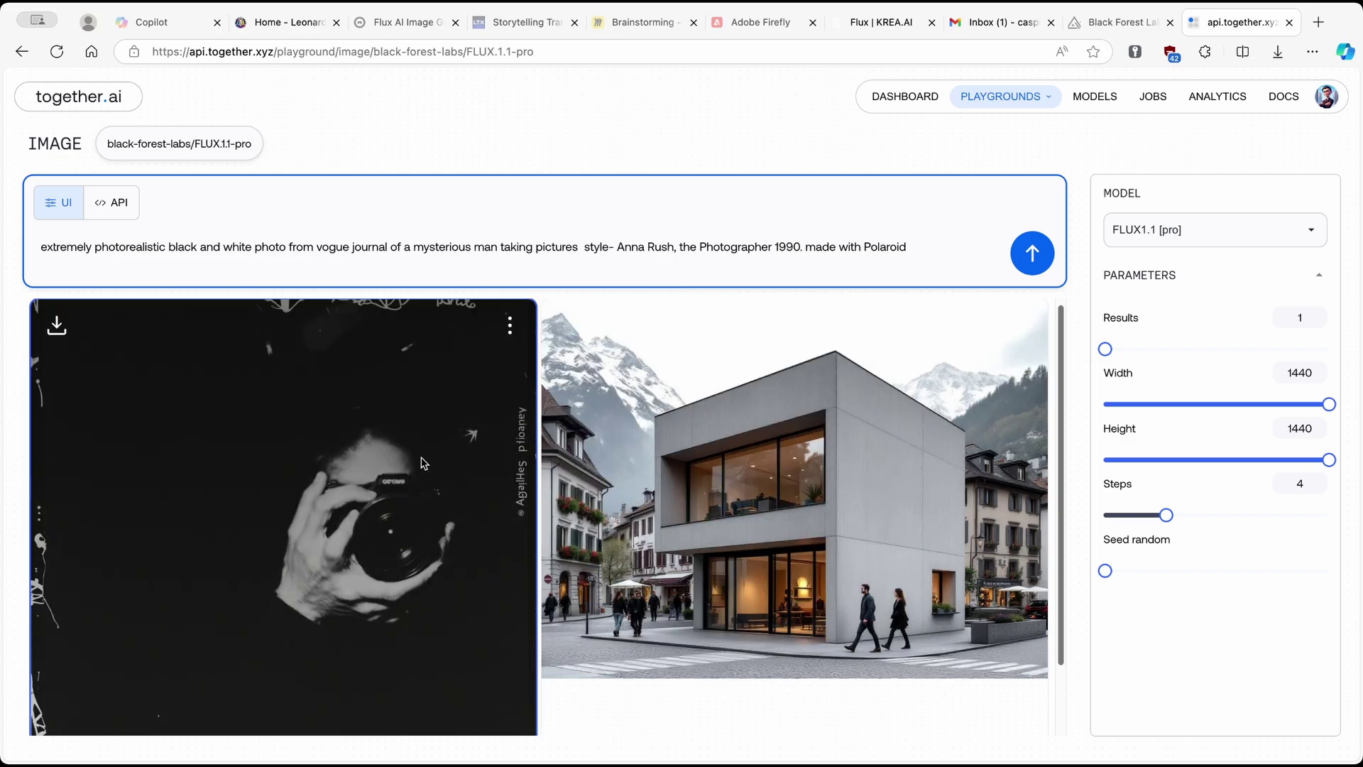
mouse_move(284, 516)
triple_click(434, 255)
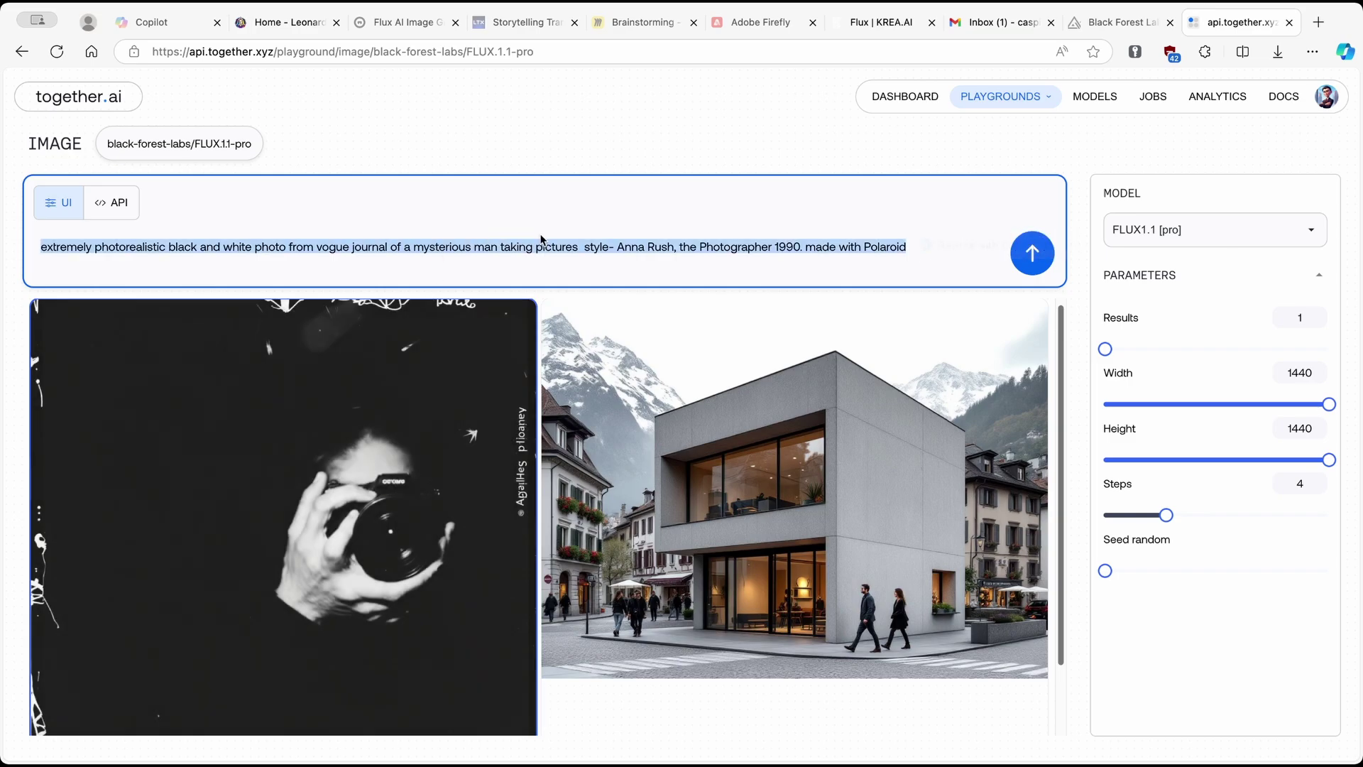
- Switch to the Black Forest Labs tab and open the FLUX1.1 [pro] announcement post
key("ctrl+shift+Tab")
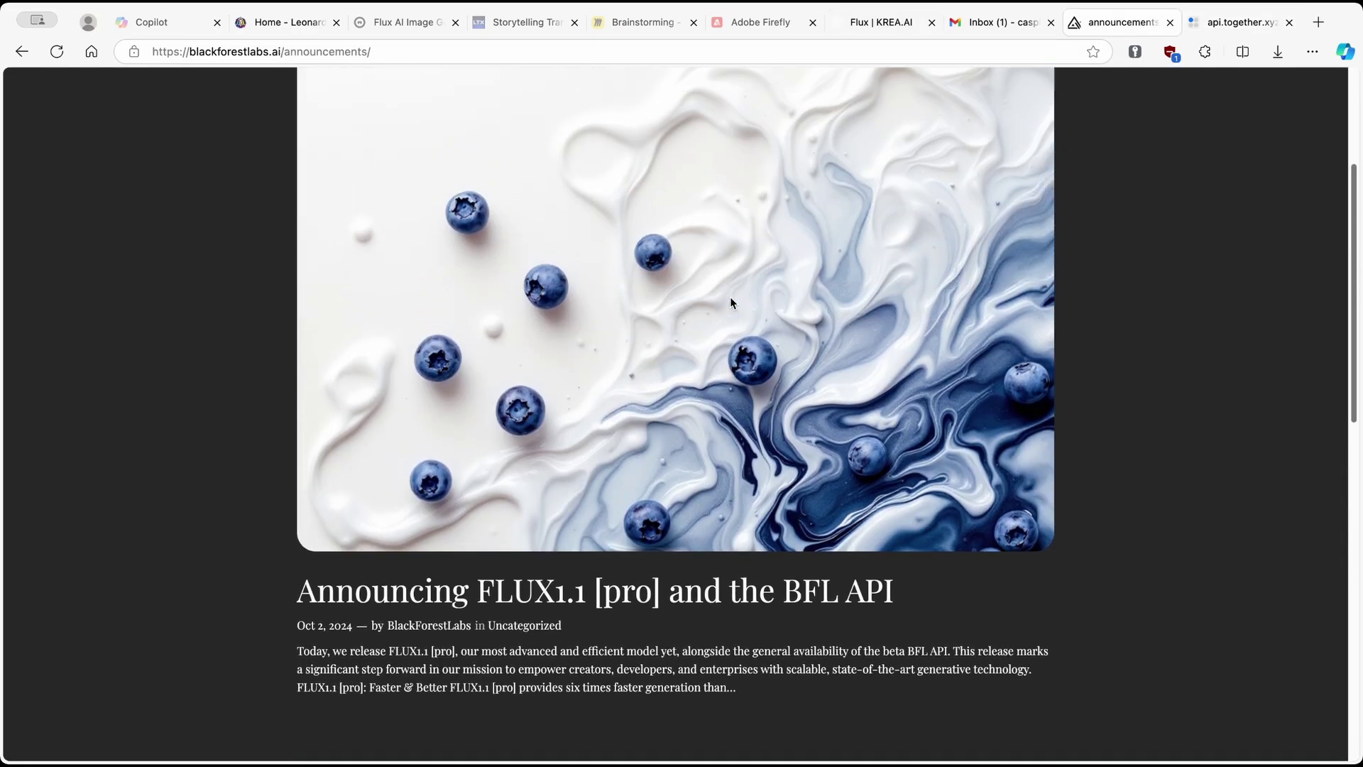
scroll(529, 154, "down", 3)
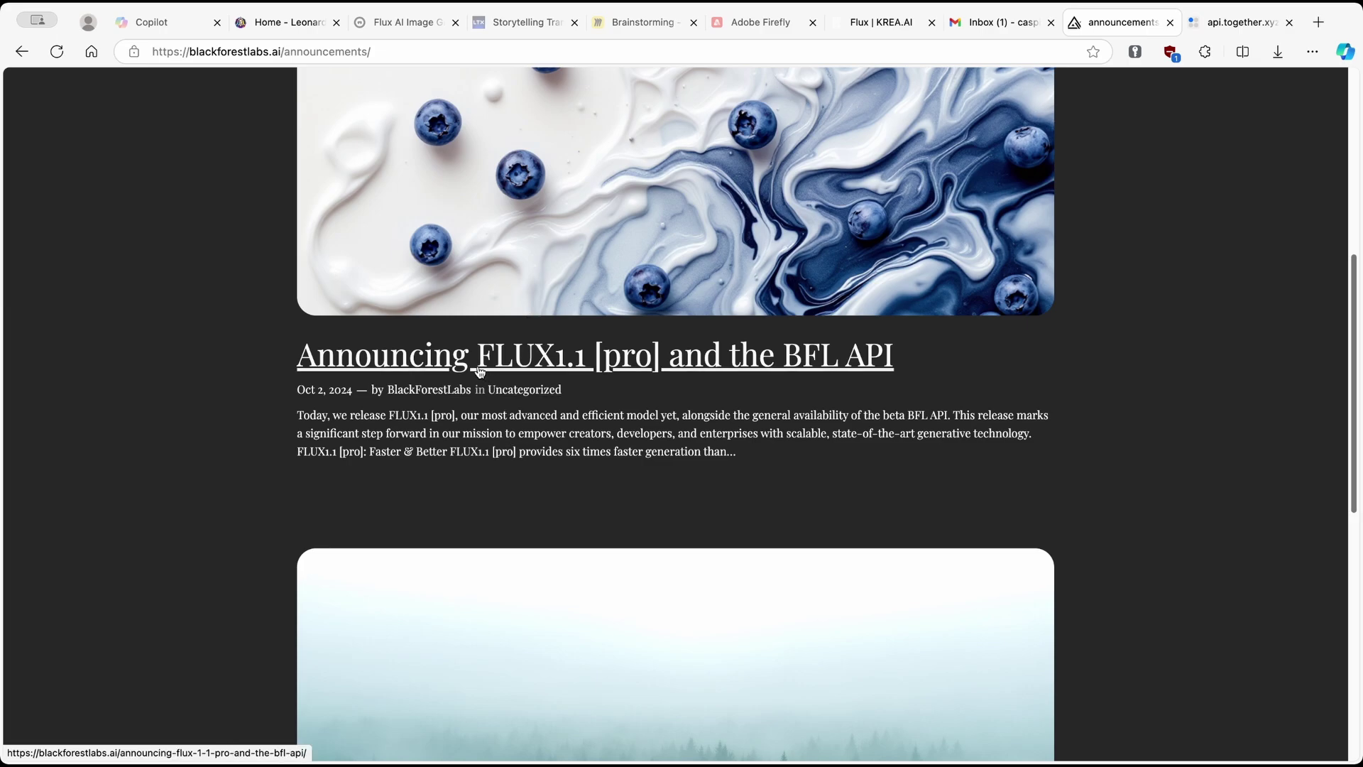
left_click(538, 360)
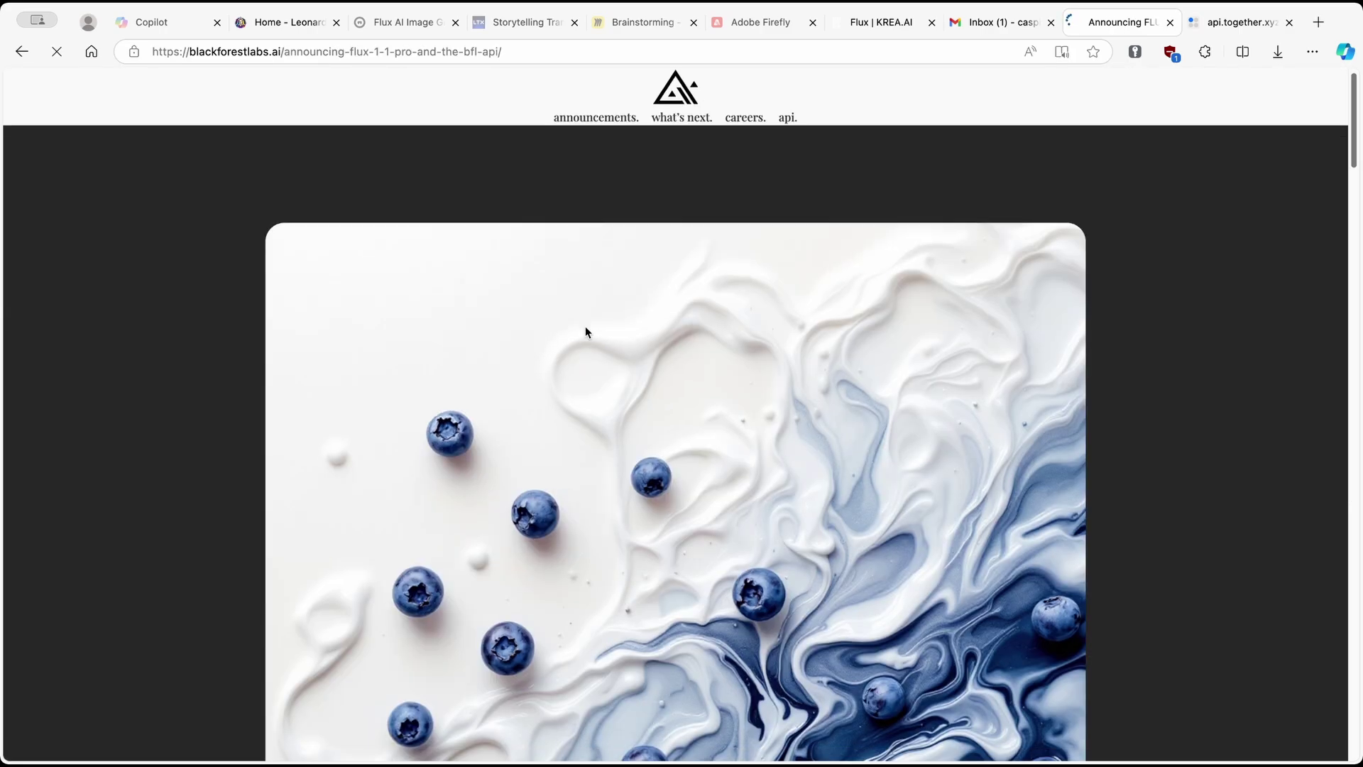
scroll(586, 330, "down", 8)
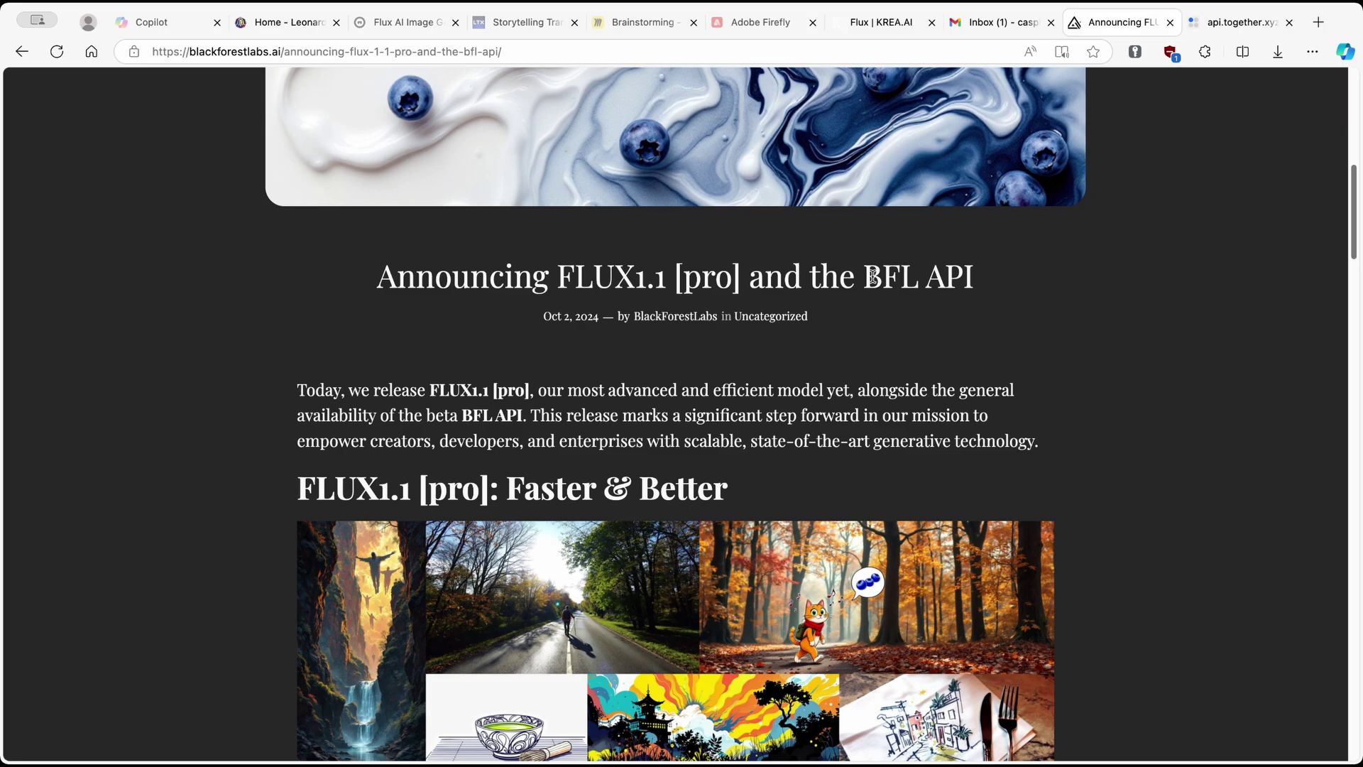
scroll(948, 279, "down", 1)
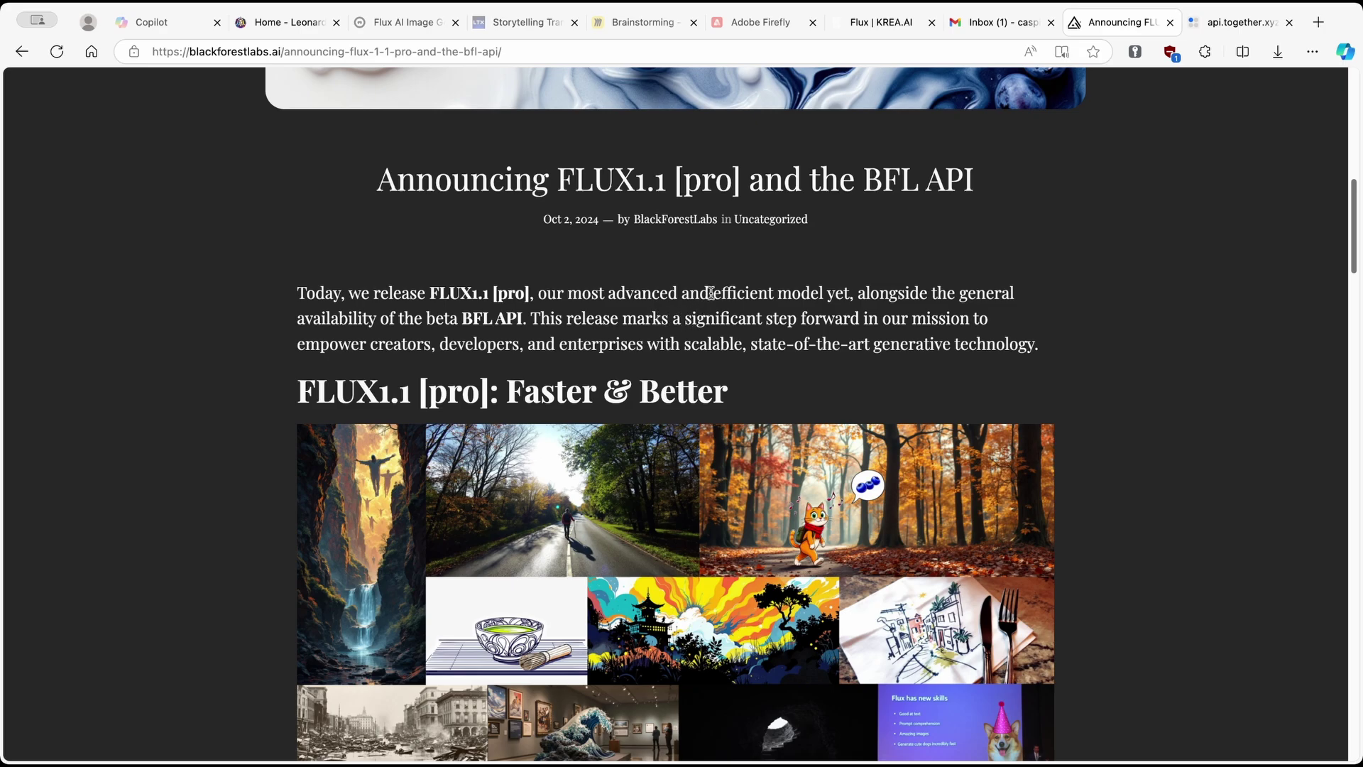
scroll(582, 333, "down", 1)
left_click_drag(559, 299, 730, 298)
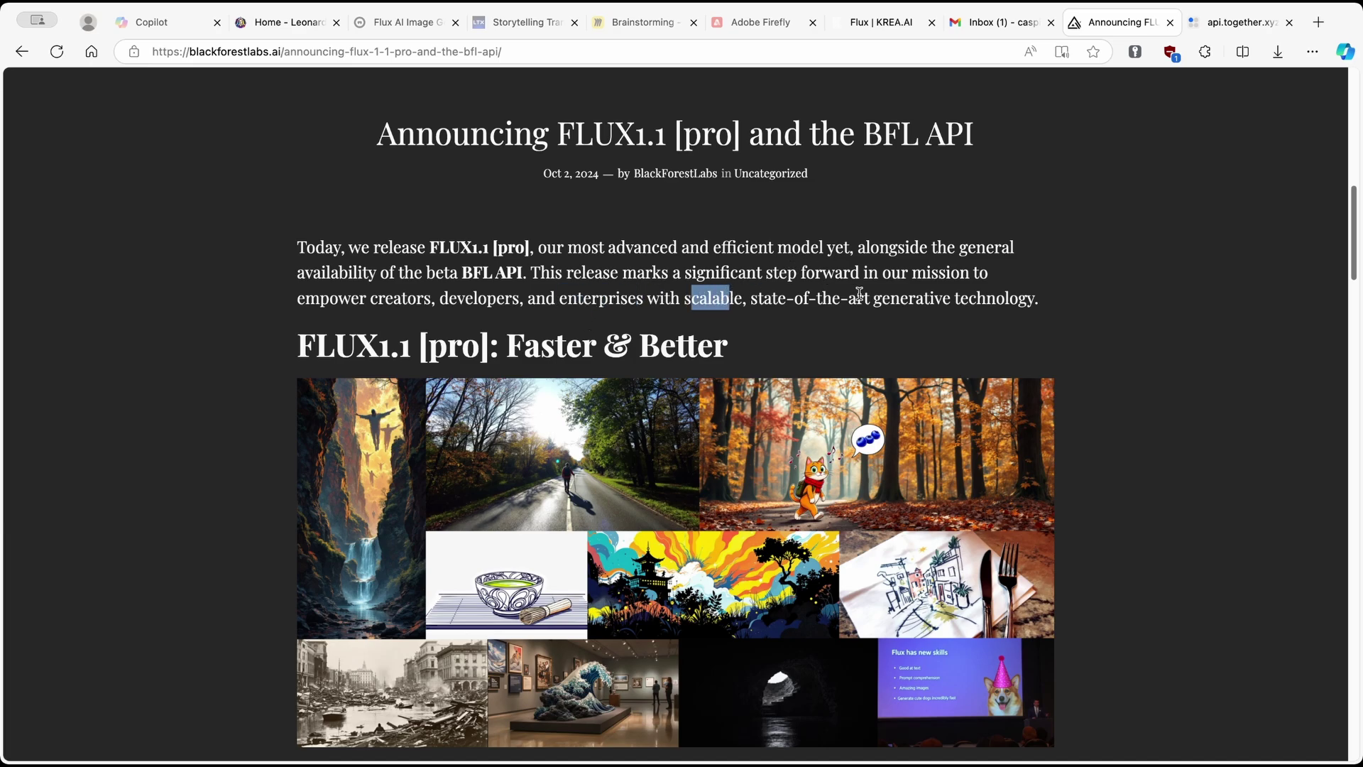
scroll(886, 261, "down", 1)
scroll(625, 205, "down", 4)
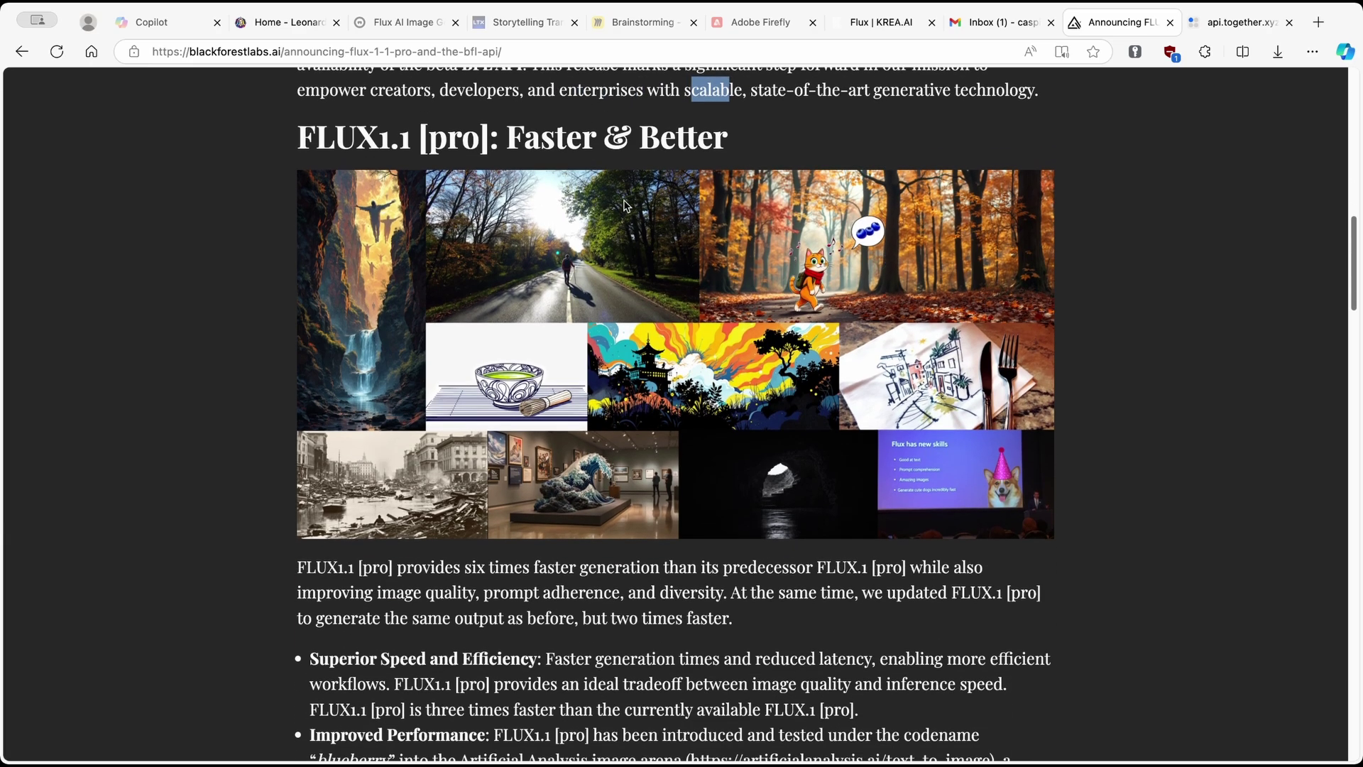
- Highlight 'FLUX1.1' in the heading, then the Superior Speed and Improved Performance bullet titles
left_click_drag(295, 132, 409, 133)
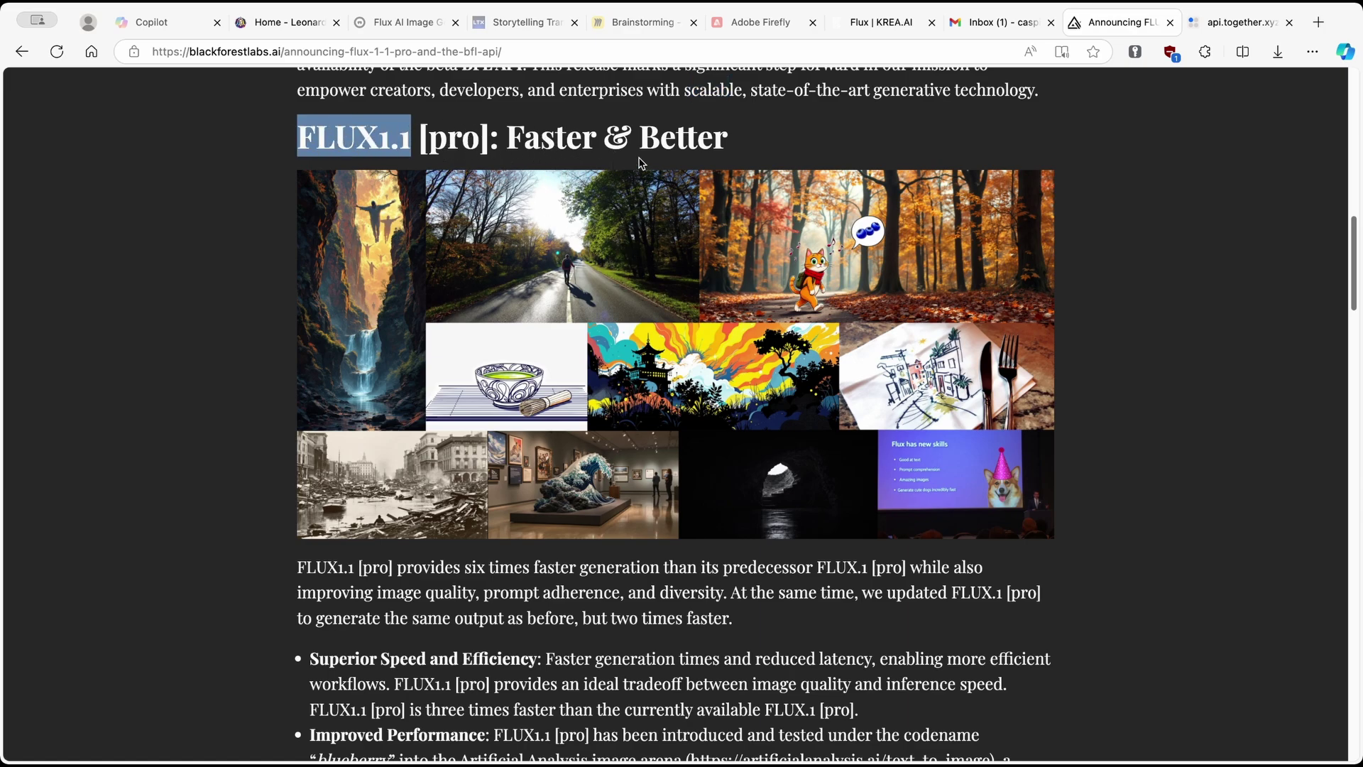
scroll(834, 161, "down", 3)
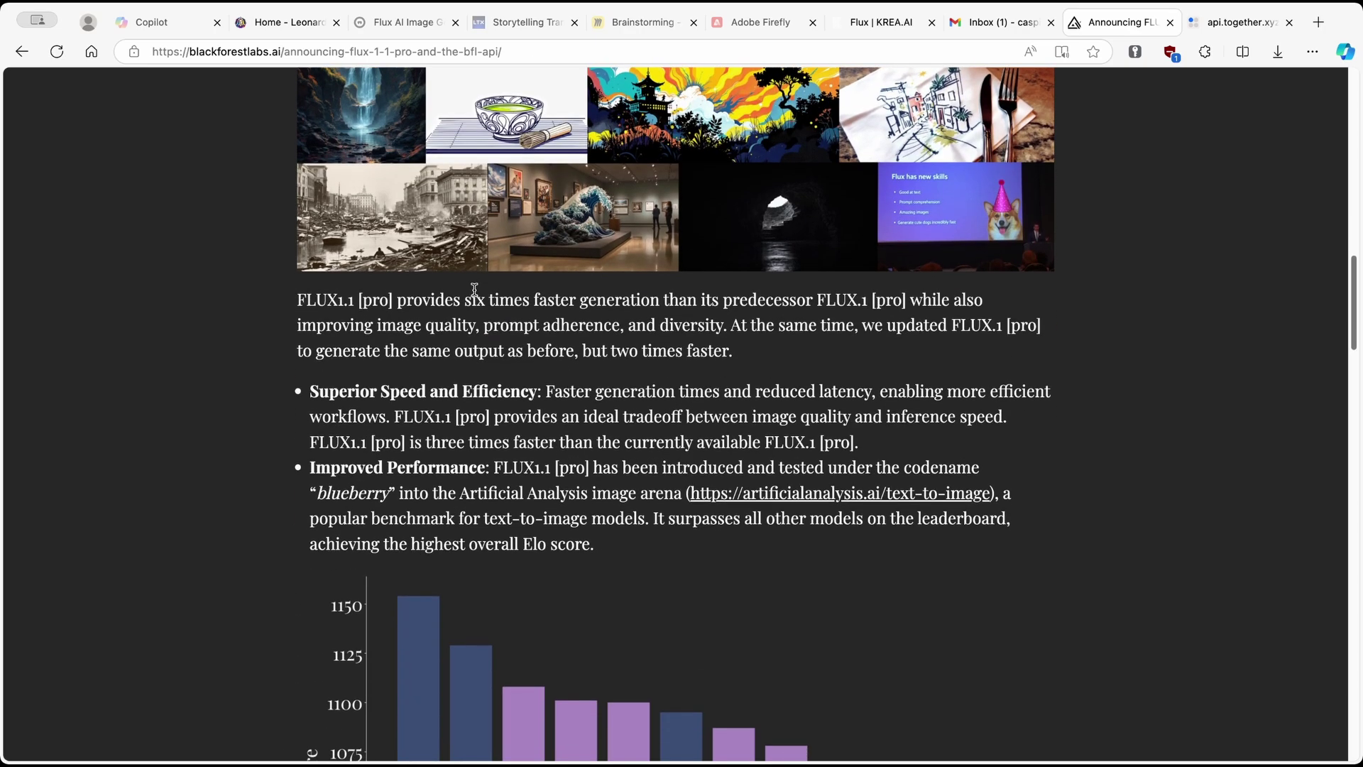
scroll(475, 290, "down", 1)
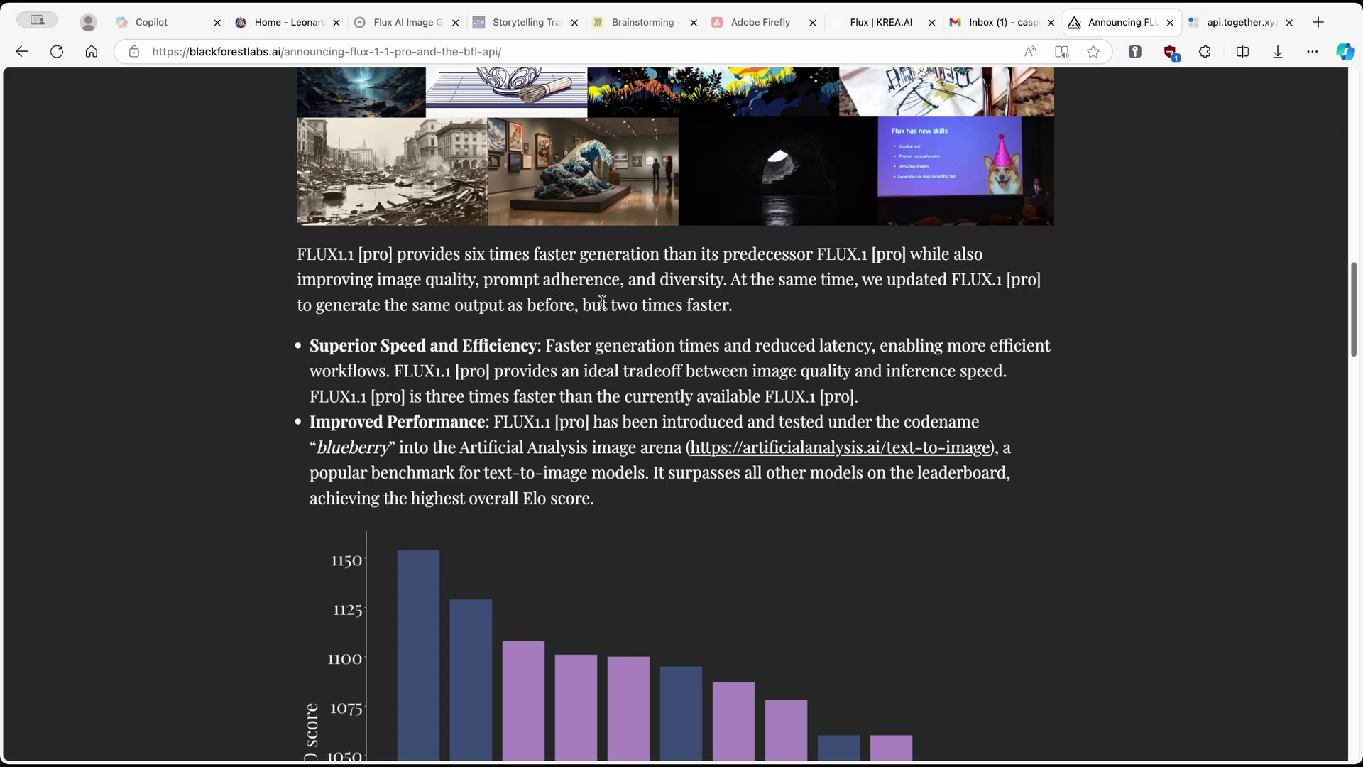
left_click_drag(585, 304, 746, 307)
left_click(791, 302)
scroll(771, 216, "down", 2)
scroll(770, 214, "down", 2)
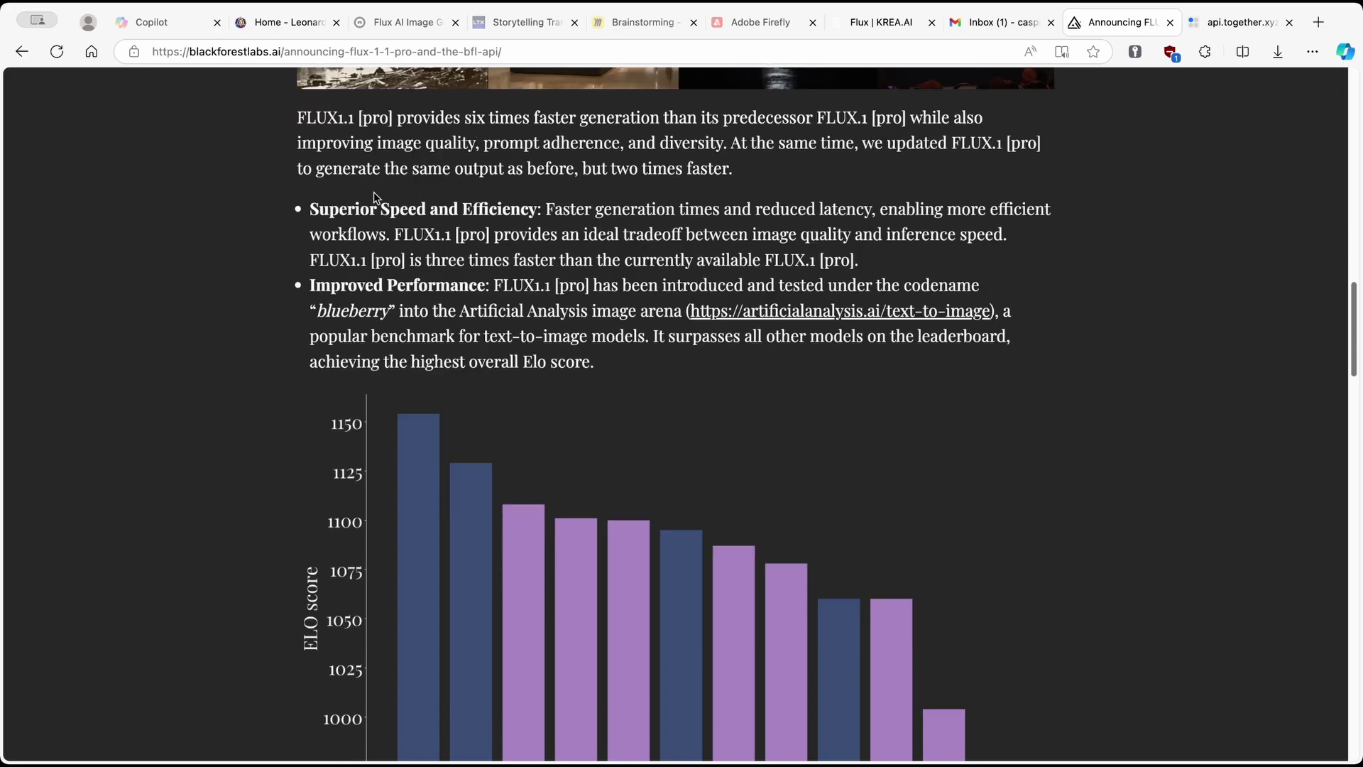
scroll(508, 226, "up", 2)
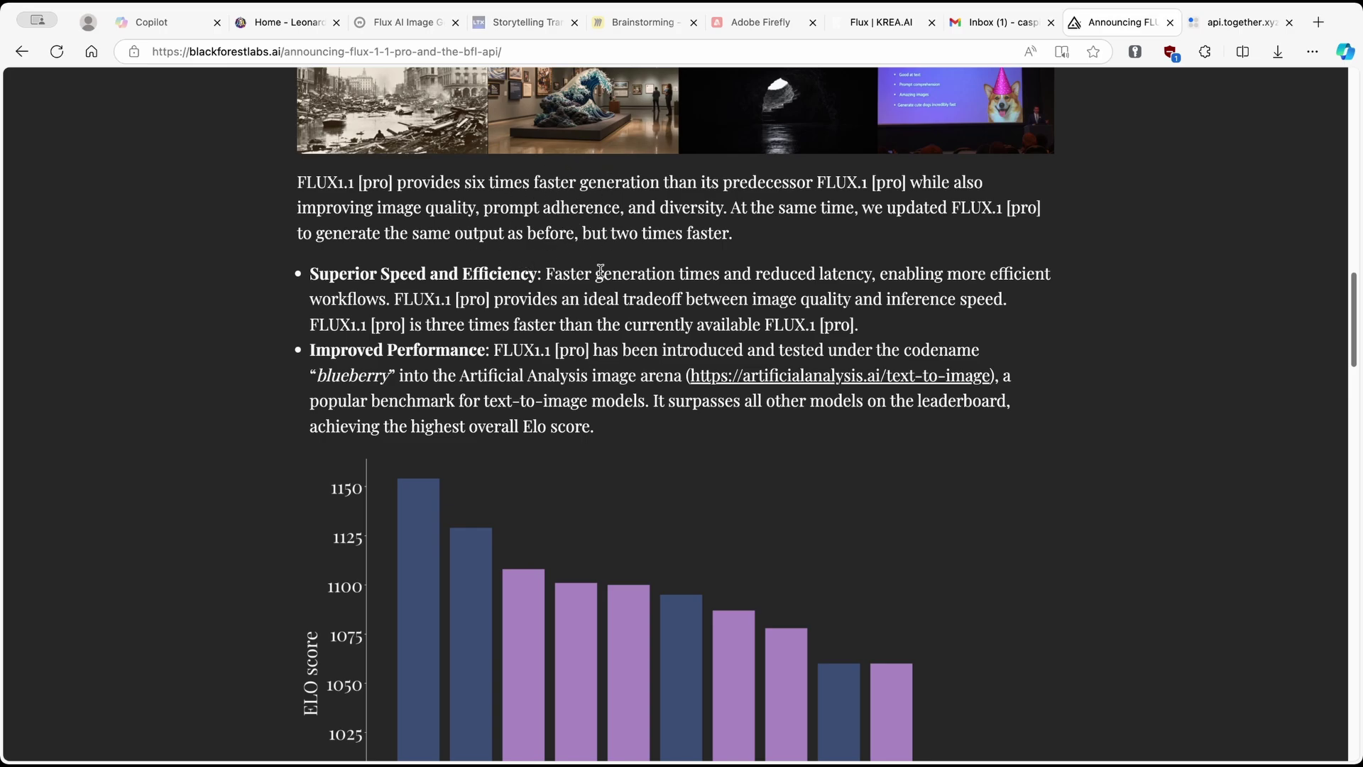
left_click_drag(310, 274, 538, 274)
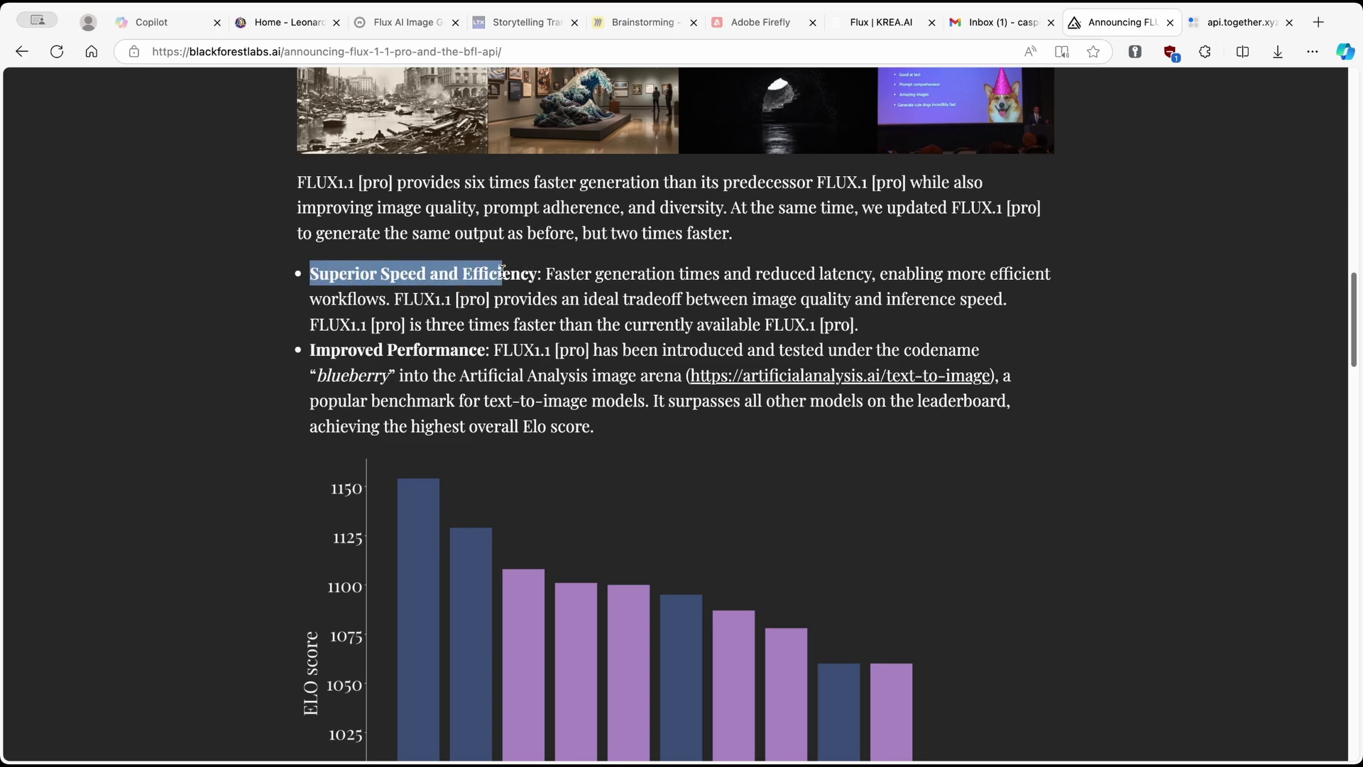
left_click_drag(310, 351, 485, 348)
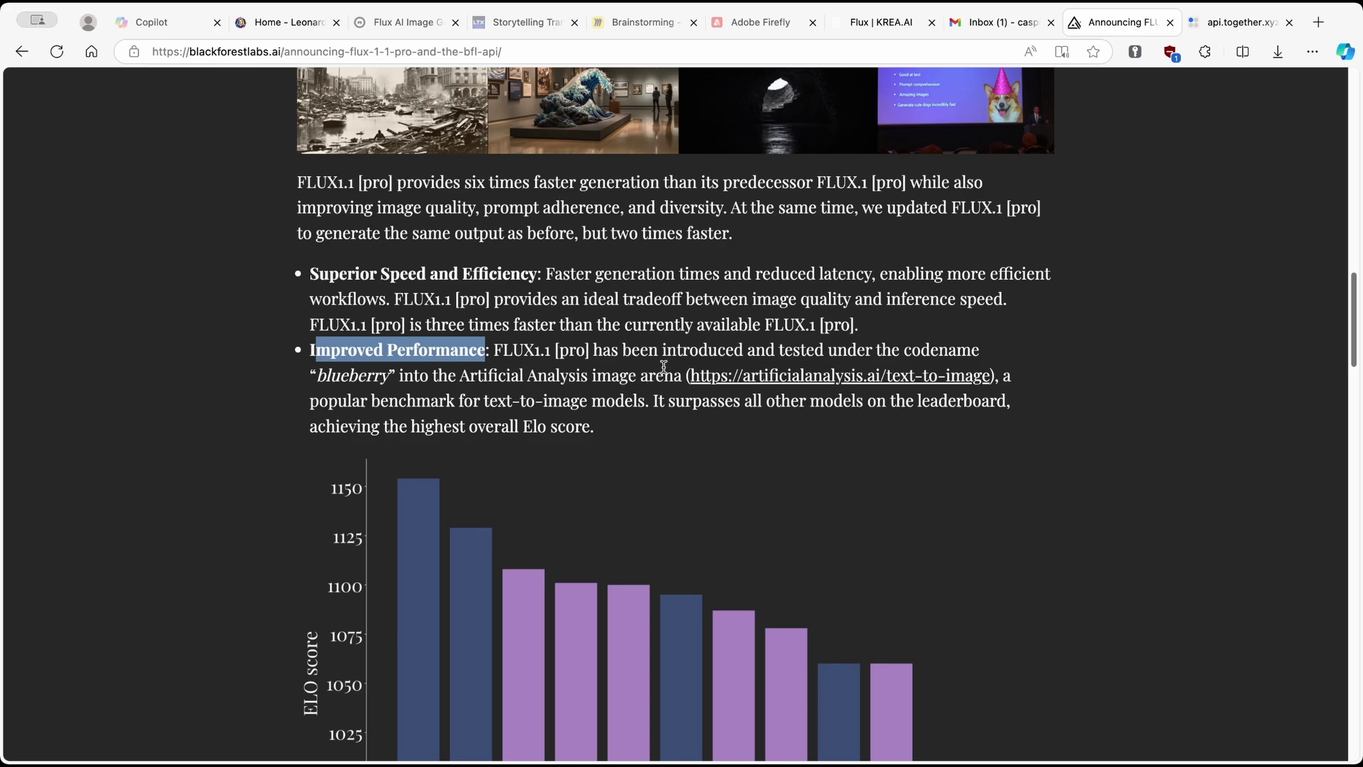
scroll(739, 326, "down", 1)
scroll(739, 326, "down", 2)
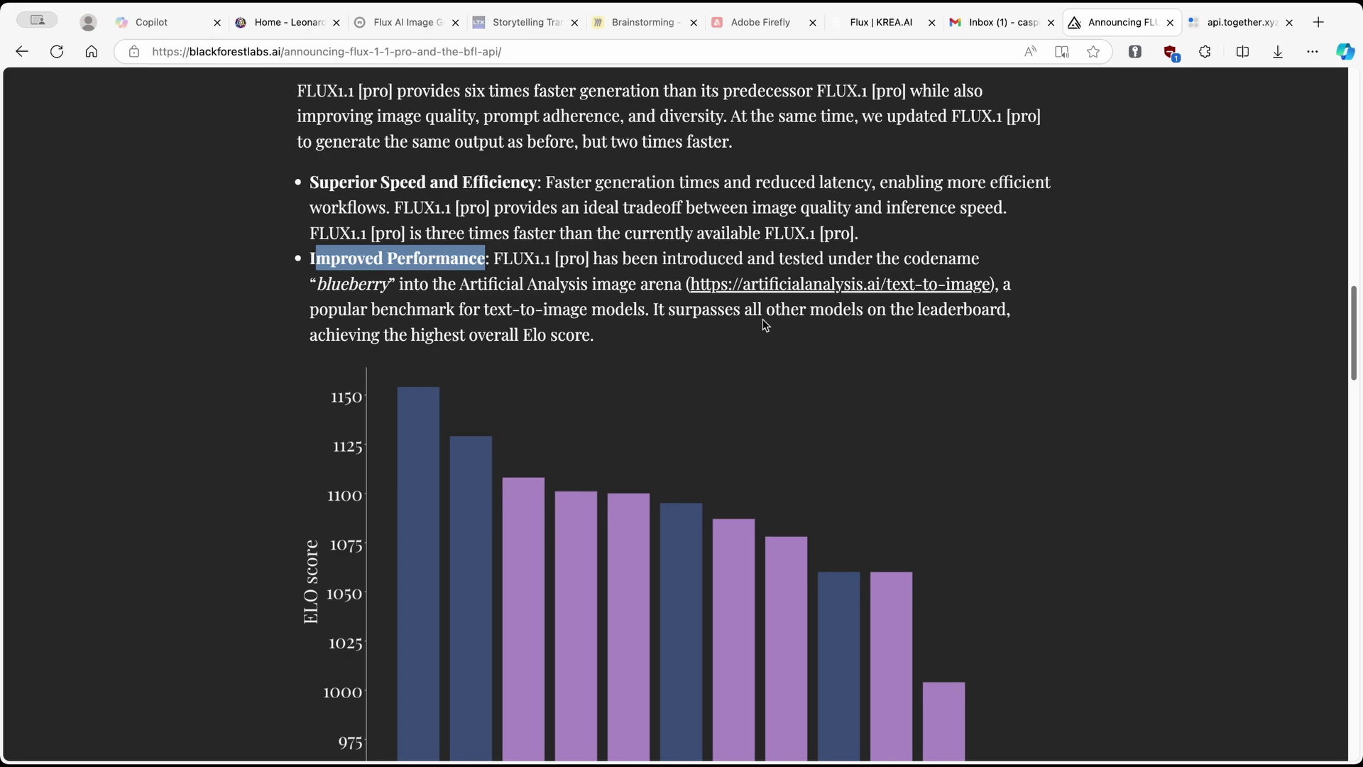
scroll(718, 327, "down", 3)
scroll(658, 348, "down", 2)
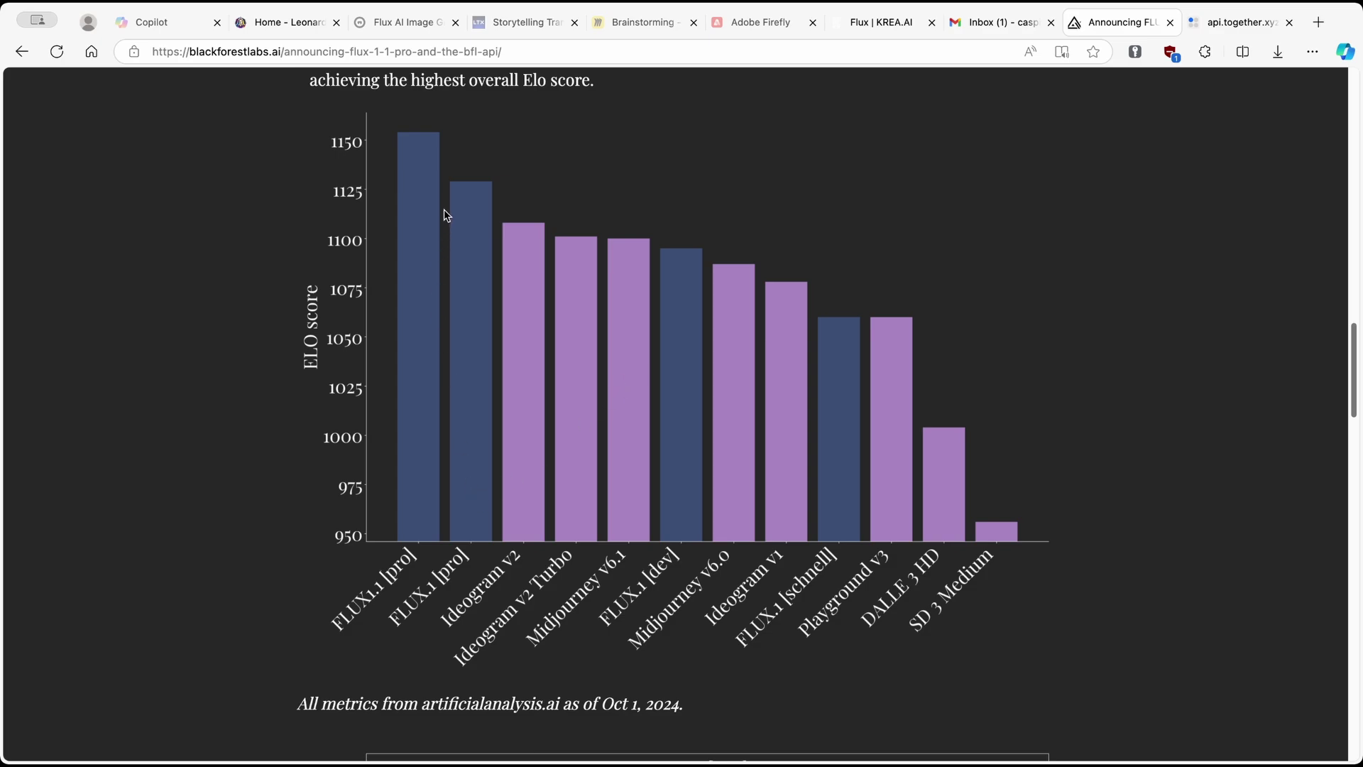
scroll(448, 205, "up", 1)
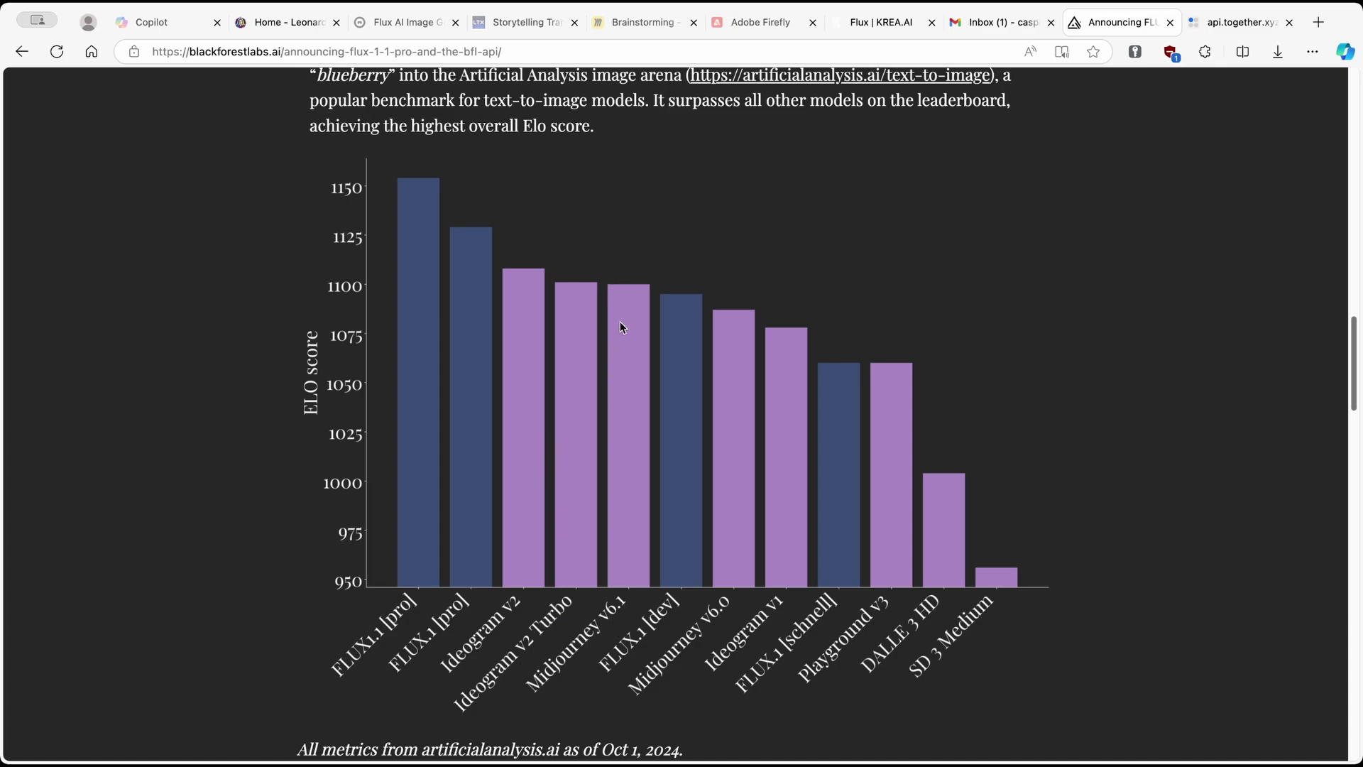
scroll(634, 441, "down", 1)
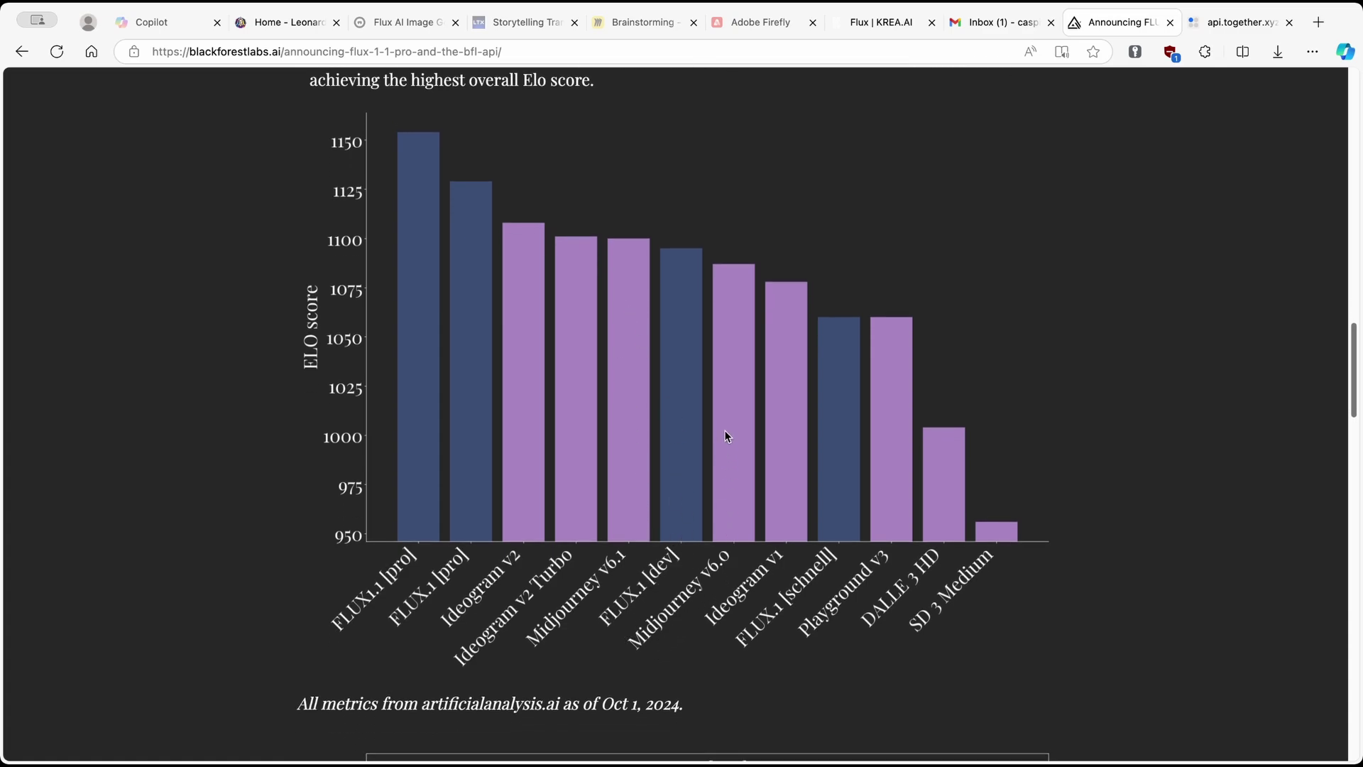
scroll(724, 436, "down", 2)
scroll(726, 459, "down", 3)
scroll(728, 475, "down", 2)
scroll(728, 475, "down", 3)
scroll(728, 476, "down", 2)
scroll(729, 475, "down", 3)
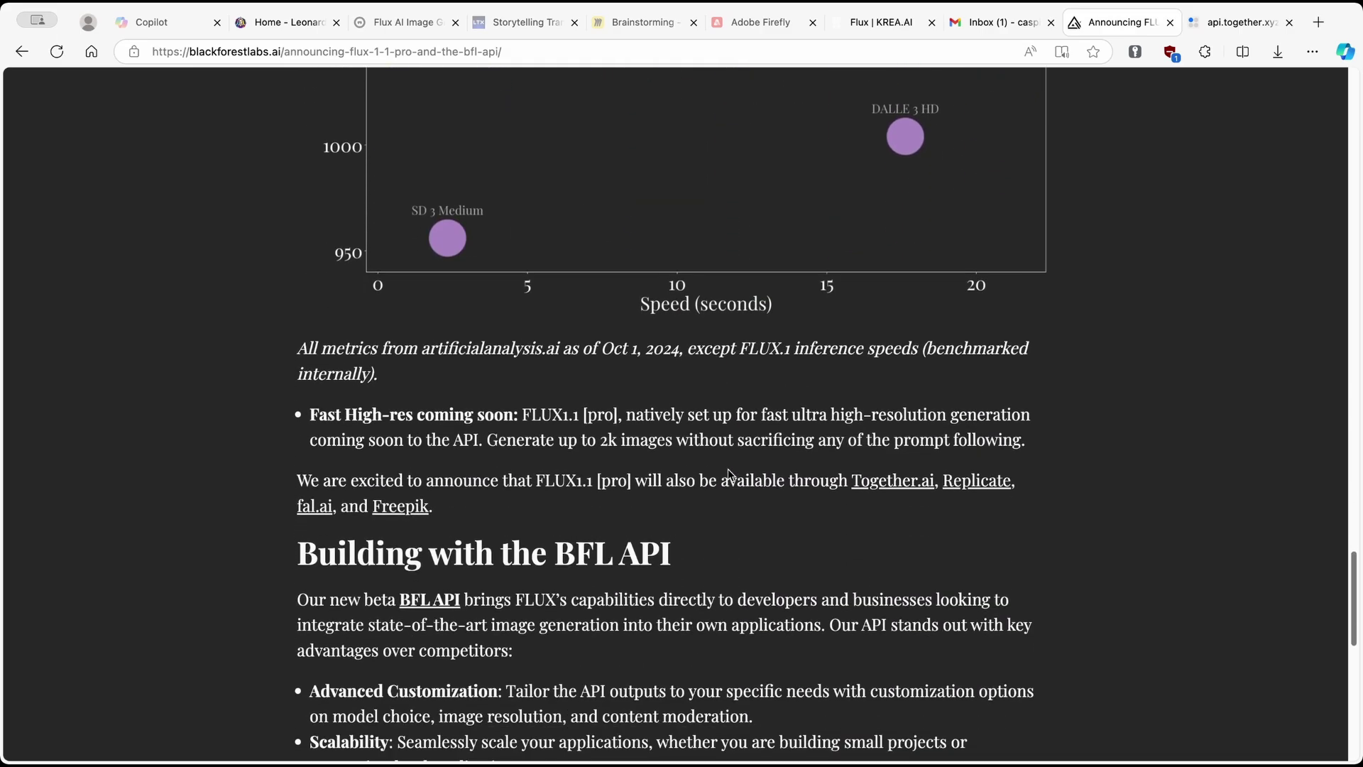
scroll(727, 468, "down", 3)
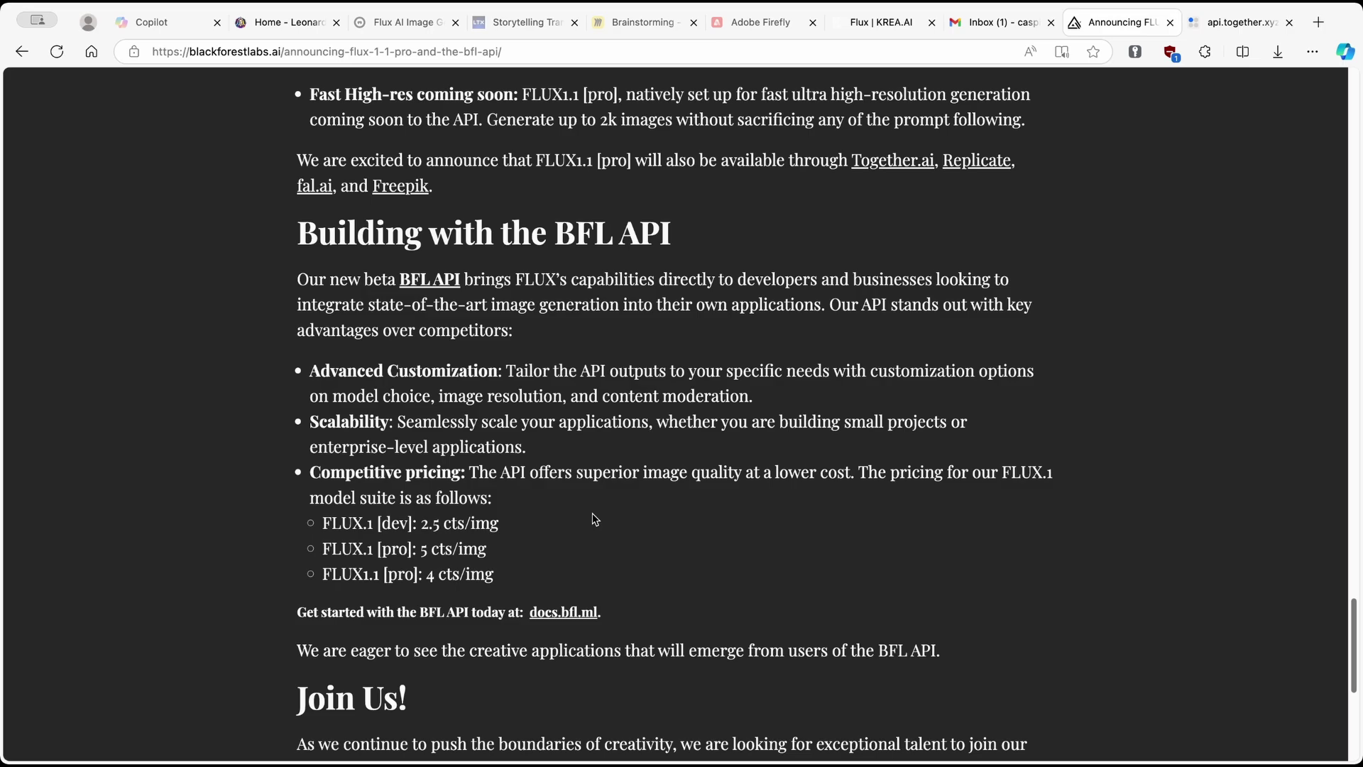
scroll(862, 405, "up", 3)
scroll(862, 405, "up", 6)
scroll(862, 405, "up", 5)
scroll(862, 406, "up", 4)
scroll(863, 406, "up", 3)
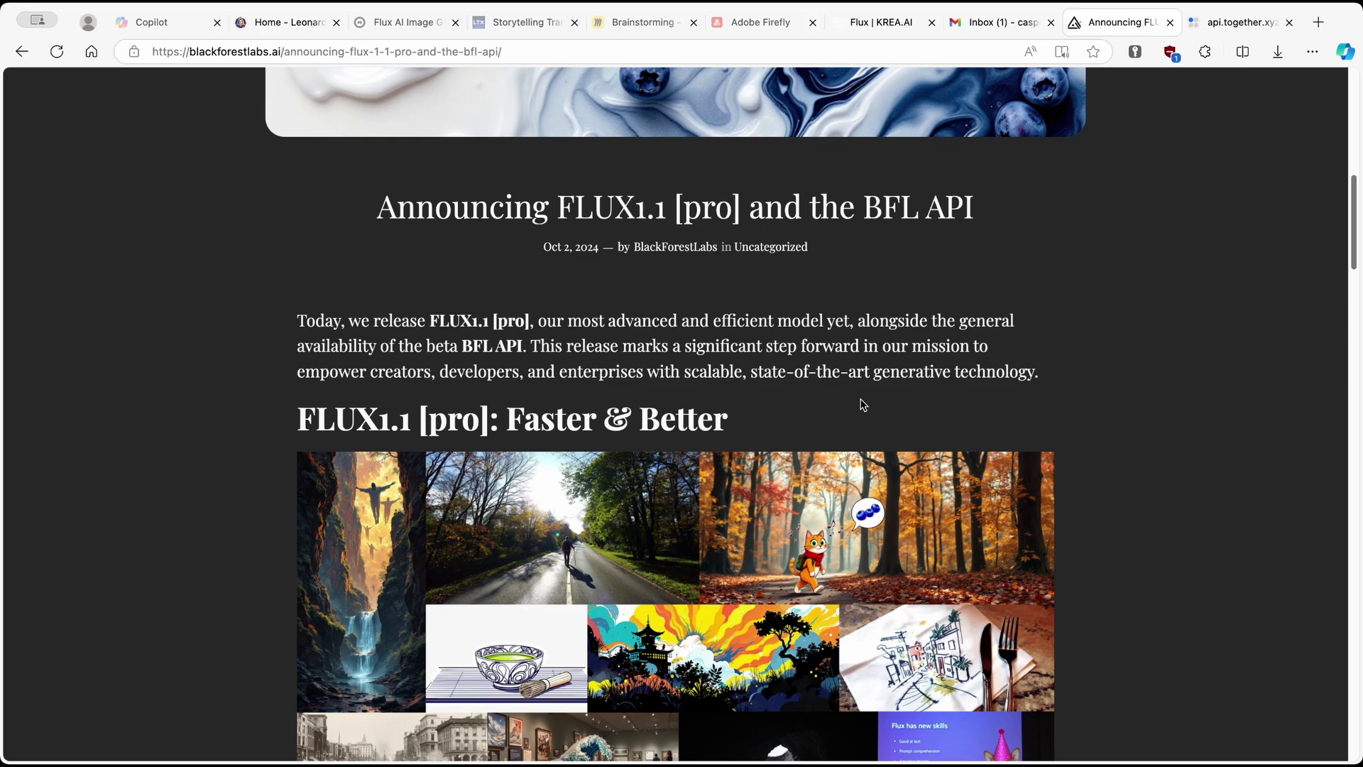
scroll(863, 404, "up", 2)
scroll(863, 405, "up", 6)
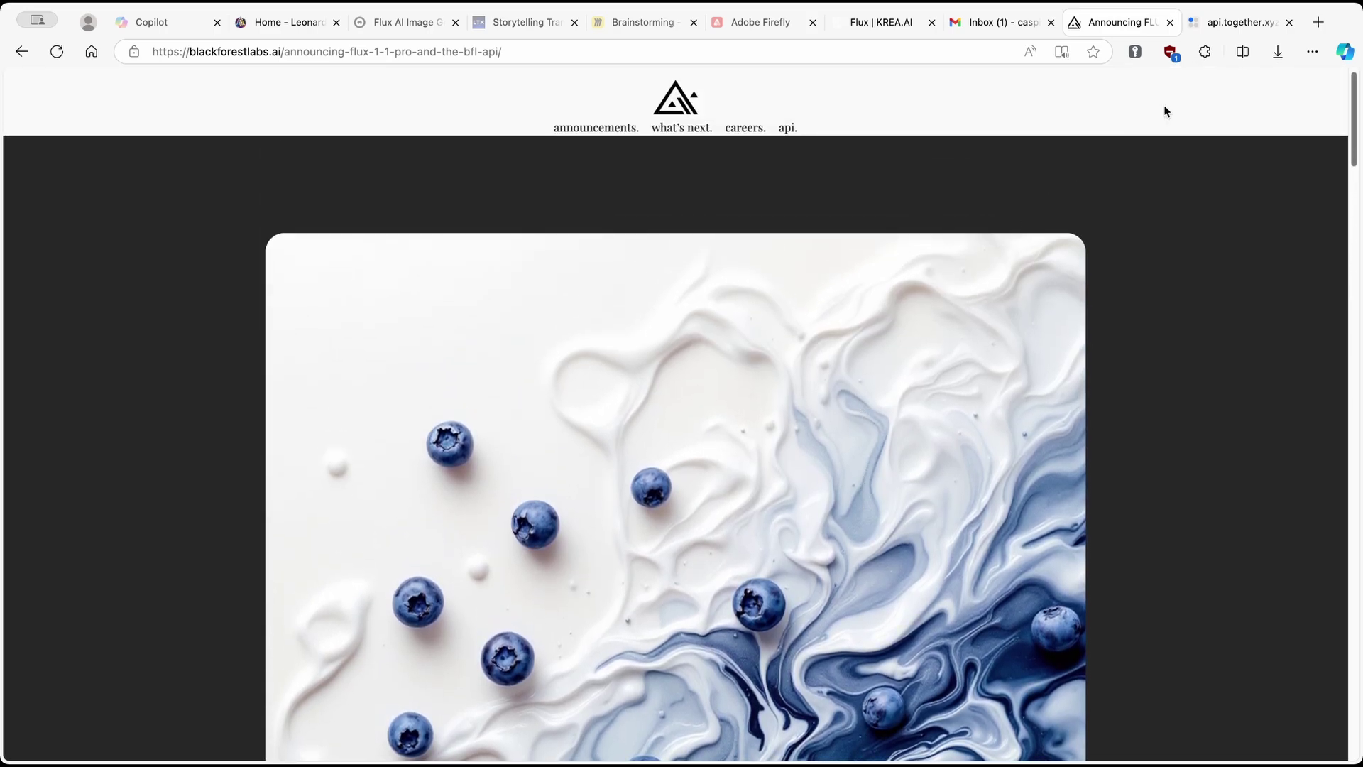
- Return to the Together AI playground tab showing the photographer image
left_click(1230, 30)
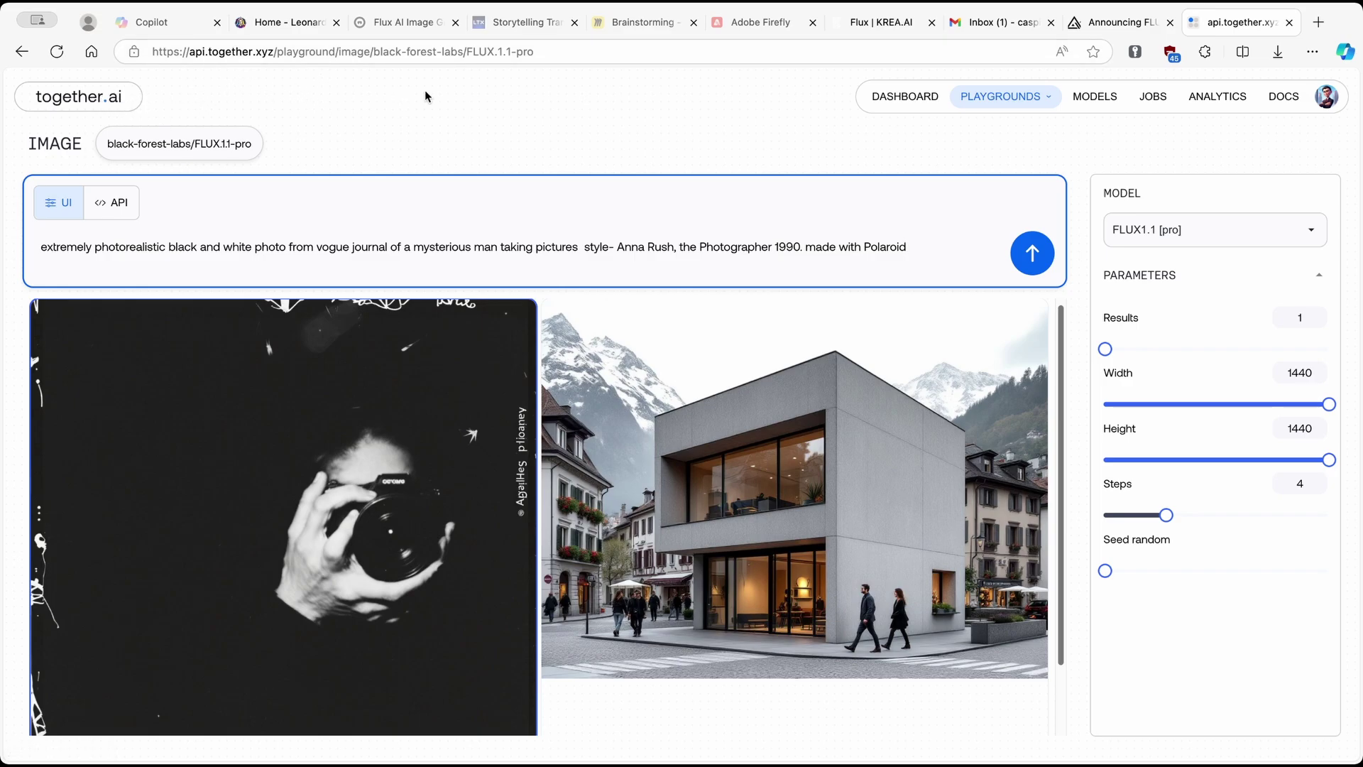
- Return to the account dashboard and highlight the $4.84 remaining credit balance
left_click(395, 60)
left_click(423, 84)
left_click(905, 96)
left_click_drag(668, 290, 729, 285)
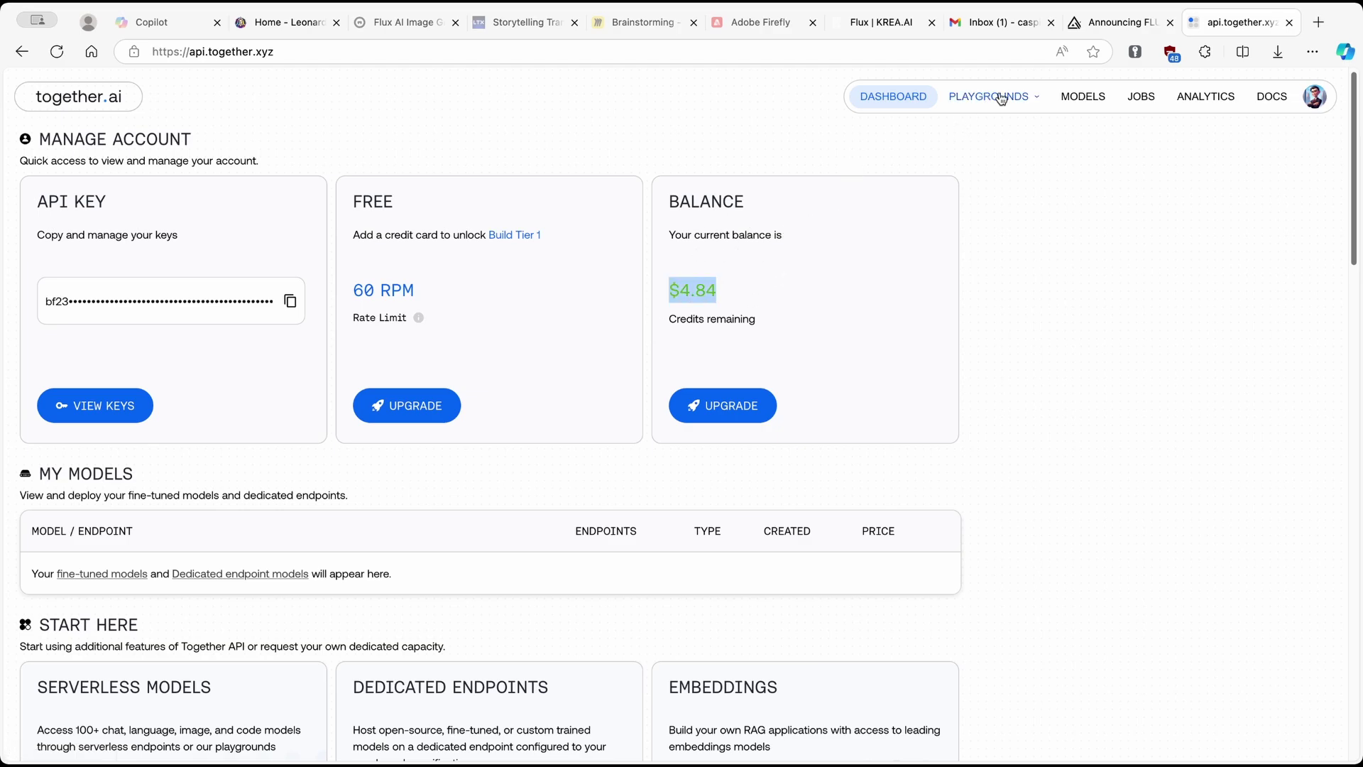
- Go back to the image playground and choose FLUX1.1 [pro] from Popular Serverless Endpoints
mouse_move(989, 96)
left_click(1002, 190)
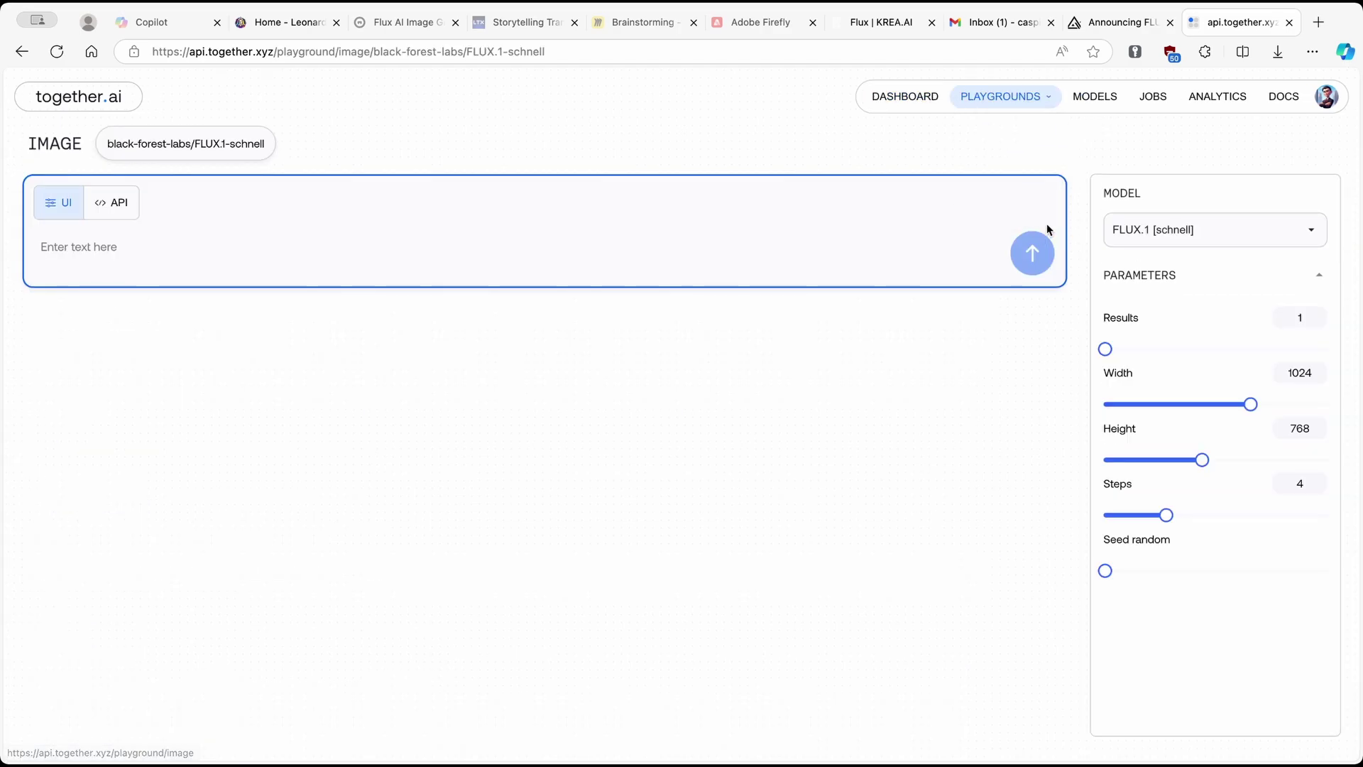
left_click(1180, 228)
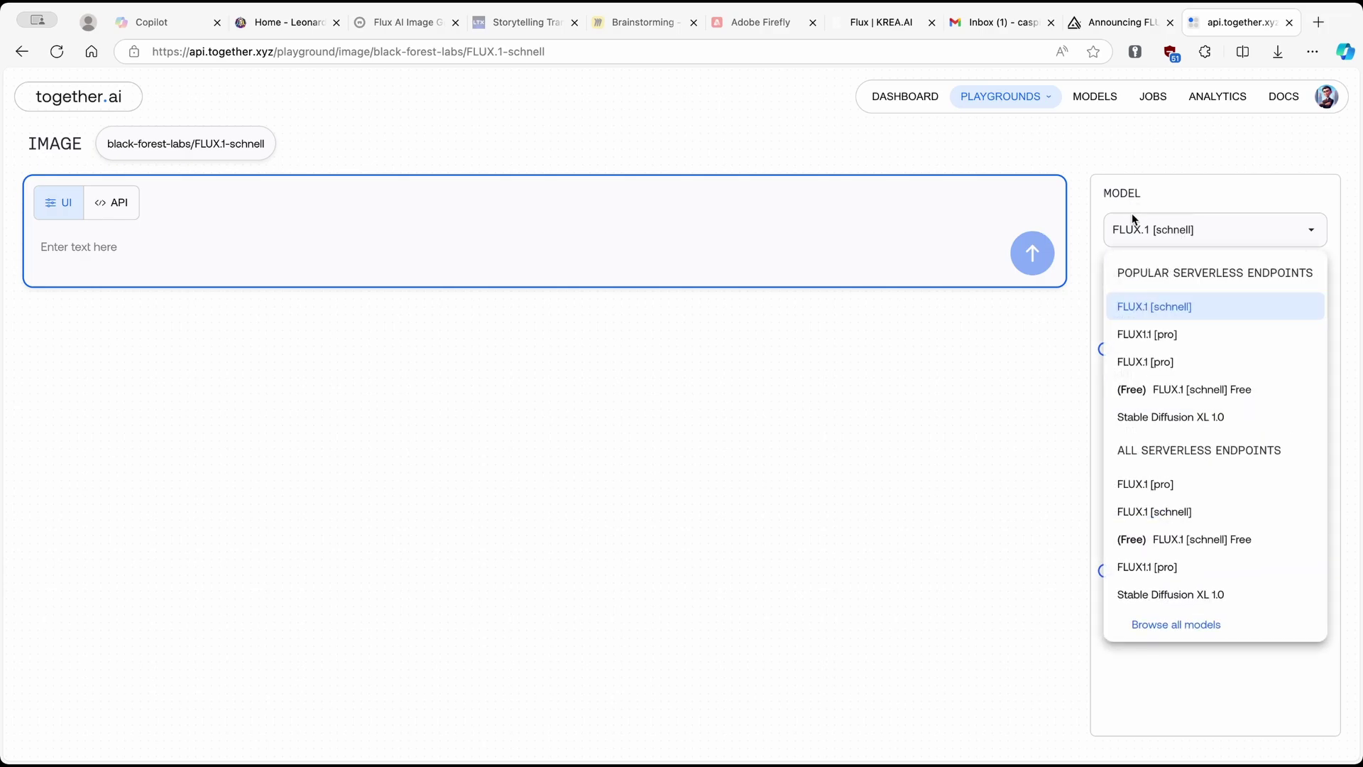
left_click(1197, 335)
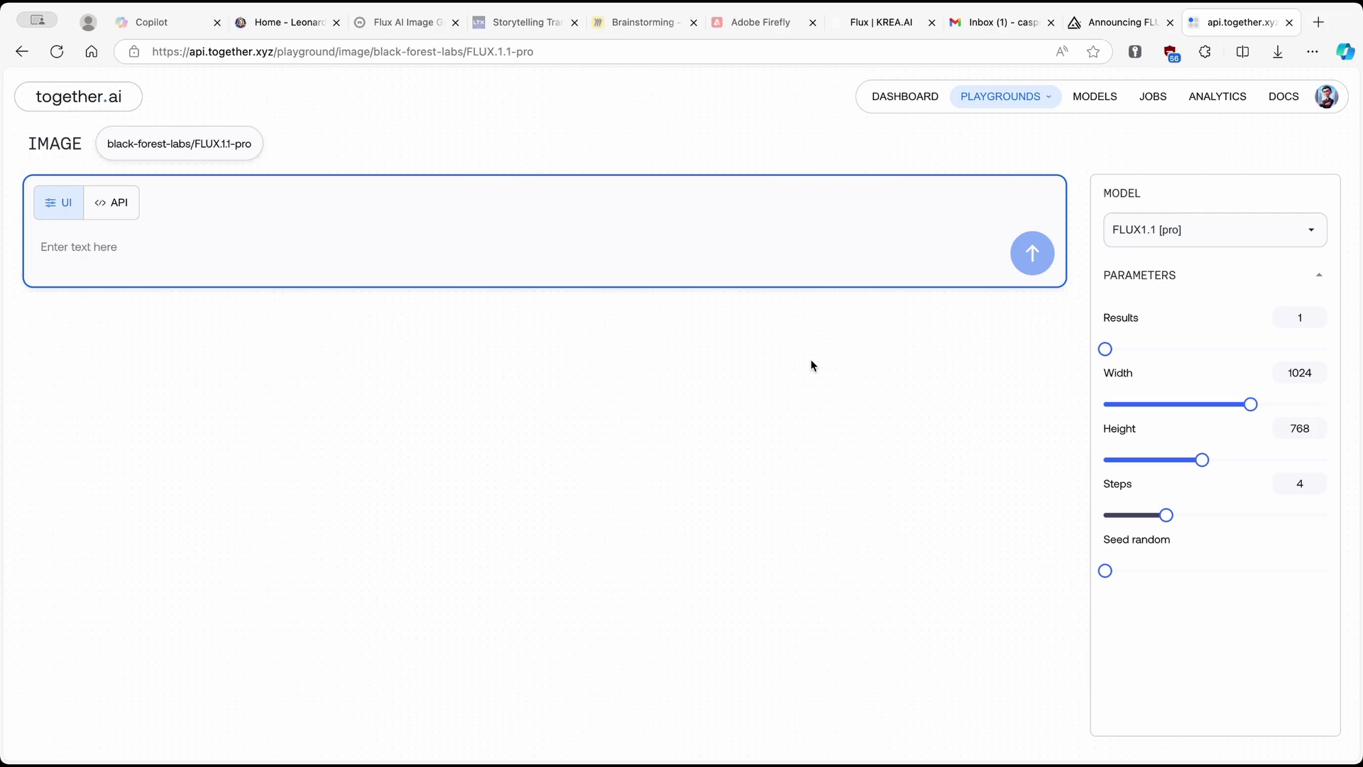